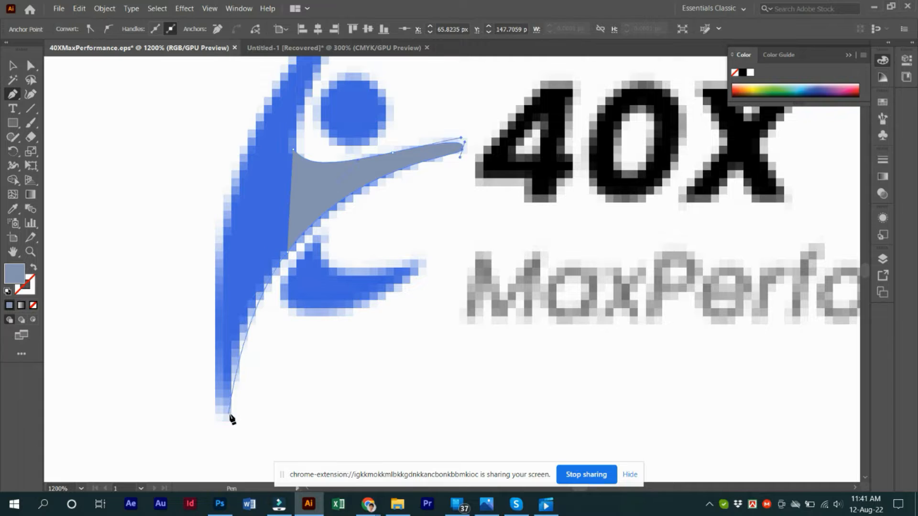
# - Complete the Pen tool trace of the large figure along its outer edge, raised arm and inner curve
pyautogui.moveTo(245, 148); pyautogui.dragTo(236, 243)
pyautogui.moveTo(236, 243); pyautogui.dragTo(263, 195)
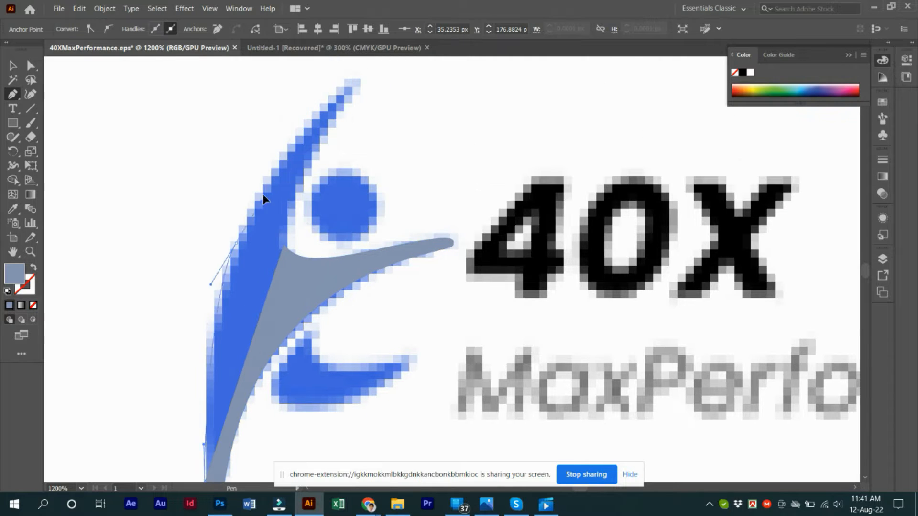
pyautogui.moveTo(285, 152); pyautogui.dragTo(288, 225)
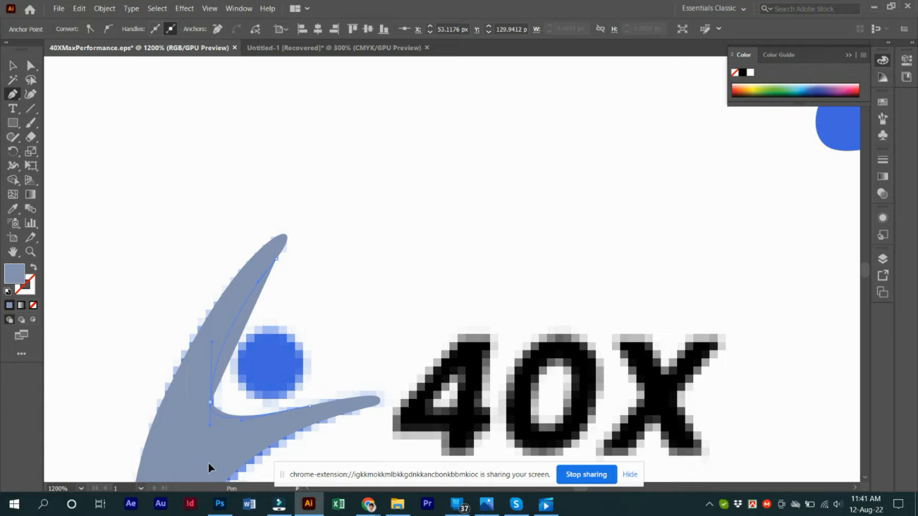
# - Adjust the curve handles where the figure's raised arm meets the outstretched arm, undoing the last handle change
pyautogui.keyDown('ctrl'); pyautogui.click(211, 343); pyautogui.keyUp('ctrl')
pyautogui.moveTo(219, 332); pyautogui.dragTo(220, 331)
pyautogui.moveTo(276, 415); pyautogui.dragTo(285, 417)
pyautogui.hotkey('ctrl', 'z')
pyautogui.scroll(-2, 246, 475)
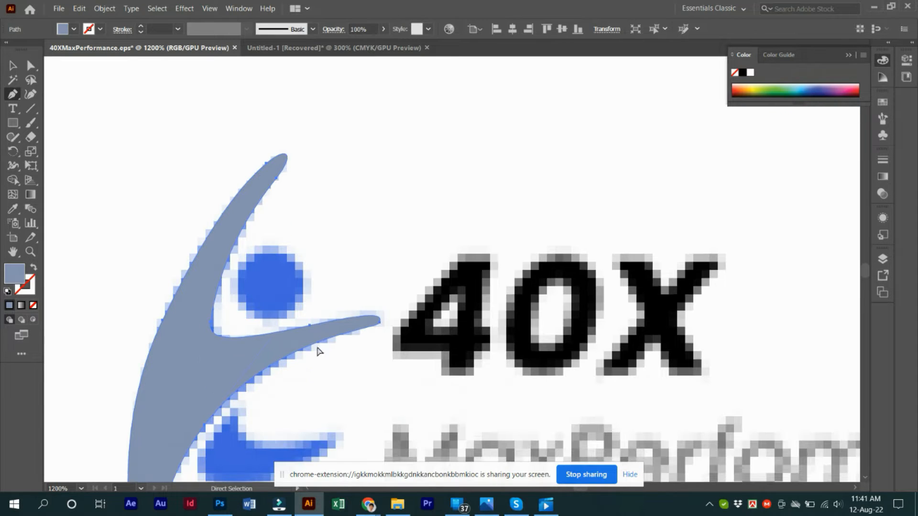
# - Refine the anchors and handles along the outstretched arm and the figure's underside down to the foot tip
pyautogui.keyDown('ctrl'); pyautogui.click(331, 322); pyautogui.keyUp('ctrl')
pyautogui.keyDown('ctrl'); pyautogui.click(277, 333); pyautogui.keyUp('ctrl')
pyautogui.keyDown('ctrl'); pyautogui.click(206, 426); pyautogui.keyUp('ctrl')
pyautogui.keyDown('ctrl'); pyautogui.click(277, 334); pyautogui.keyUp('ctrl')
pyautogui.keyDown('ctrl'); pyautogui.click(205, 424); pyautogui.keyUp('ctrl')
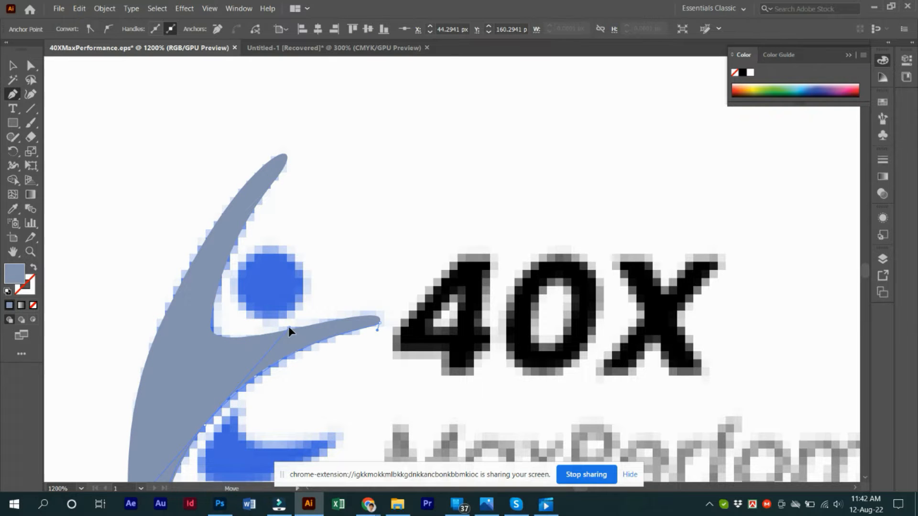
pyautogui.scroll(-3, 309, 236)
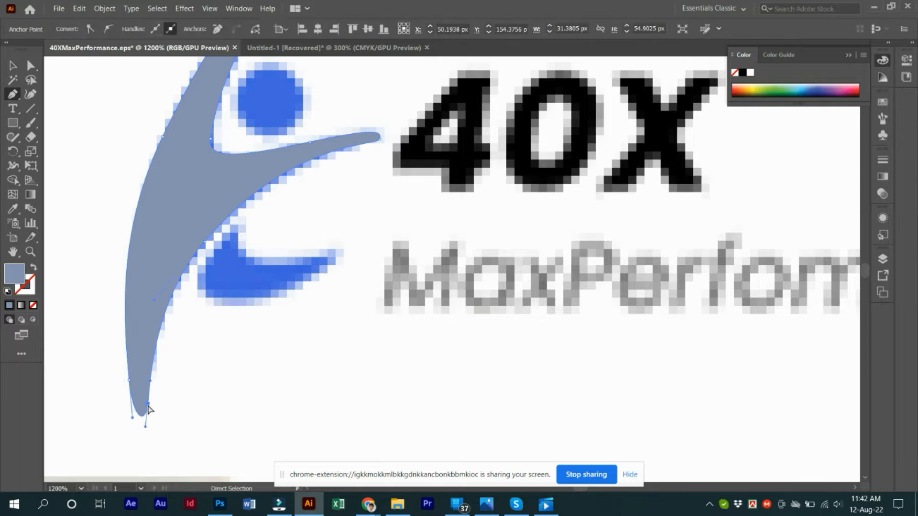
# - Fit the blue circle over the figure's pixelated head by moving and scaling it
pyautogui.hotkey('ctrl', '1')
pyautogui.scroll(4, 165, 372)
pyautogui.click(13, 66)
pyautogui.moveTo(194, 334); pyautogui.dragTo(246, 313)
pyautogui.moveTo(445, 229); pyautogui.dragTo(365, 281)
pyautogui.moveTo(254, 305); pyautogui.dragTo(221, 332)
pyautogui.scroll(-2, 221, 332)
pyautogui.scroll(3, 222, 331)
pyautogui.moveTo(222, 332); pyautogui.dragTo(402, 256)
pyautogui.moveTo(307, 329)
pyautogui.mouseDown()
pyautogui.moveTo(324, 311)
pyautogui.moveTo(297, 322)
pyautogui.mouseUp()
# - Fill the head circle with light pink
pyautogui.doubleClick(13, 274)
pyautogui.click(338, 191)
pyautogui.click(473, 199)
pyautogui.click(585, 176)
# - Move the blue crescent shape onto the pixelated swoosh below the outstretched arm
pyautogui.scroll(2, 319, 308)
pyautogui.scroll(-2, 451, 279)
pyautogui.moveTo(451, 403); pyautogui.dragTo(426, 366)
pyautogui.scroll(2, 451, 279)
pyautogui.click(401, 308)
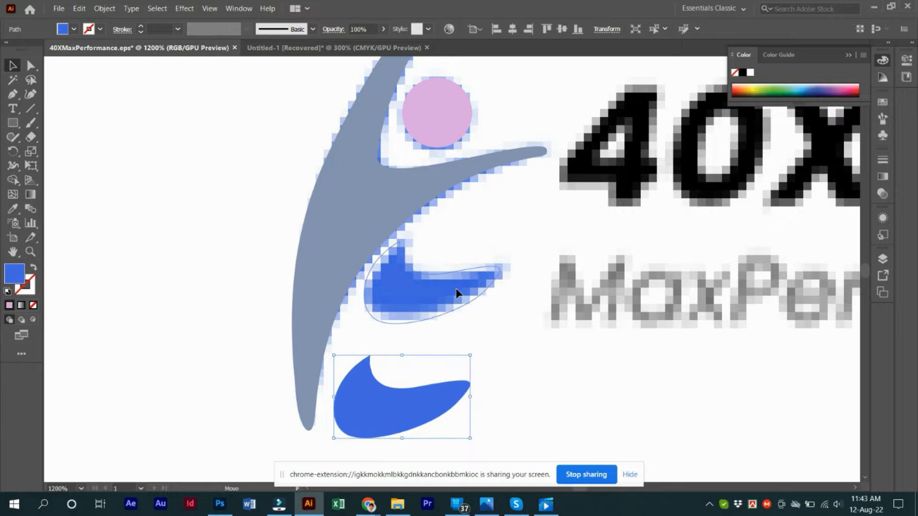
pyautogui.moveTo(461, 297); pyautogui.dragTo(432, 295)
# - Scale down the crescent to match the size of the pixelated swoosh
pyautogui.hotkey('ctrl', 't')
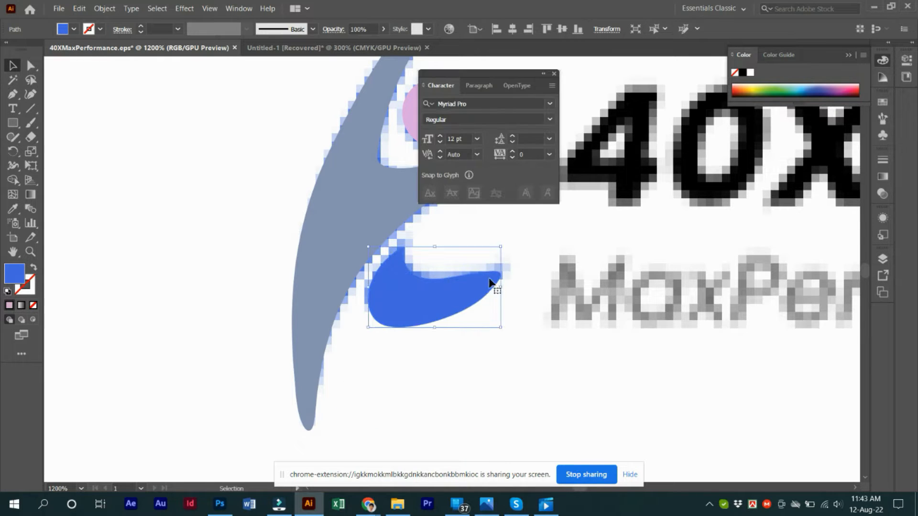
pyautogui.click(472, 313)
pyautogui.click(471, 297)
pyautogui.moveTo(501, 327); pyautogui.dragTo(488, 320)
pyautogui.moveTo(435, 297); pyautogui.dragTo(435, 298)
# - Reshape the crescent's pointed tip and rounded end to follow the pixelated swoosh
pyautogui.click(480, 282)
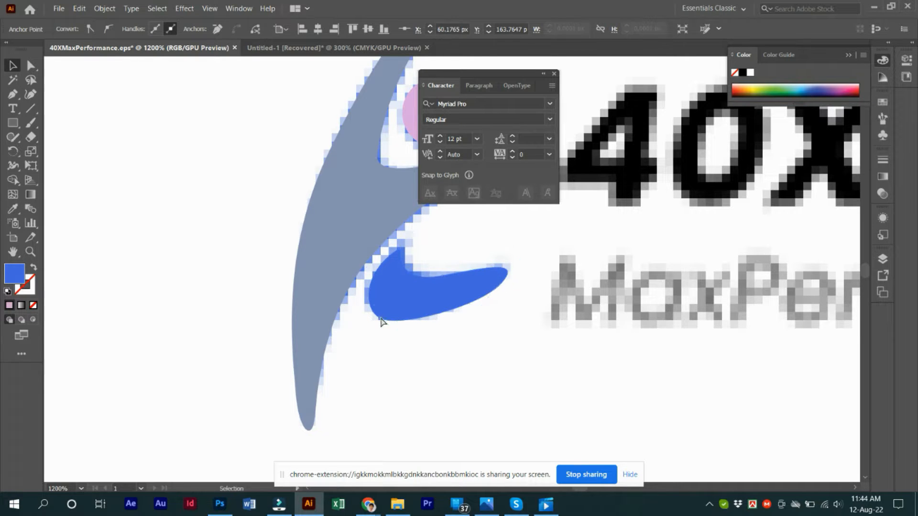
pyautogui.click(363, 271)
pyautogui.click(442, 279)
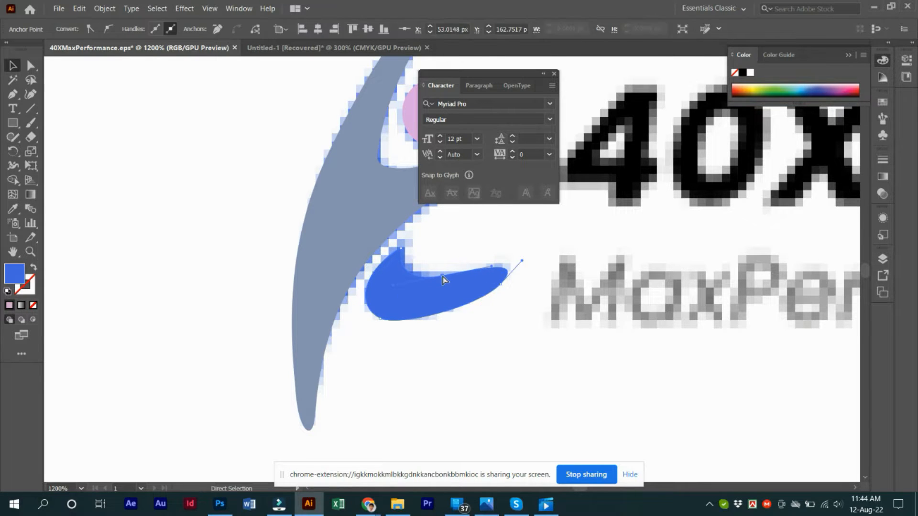
pyautogui.click(519, 264)
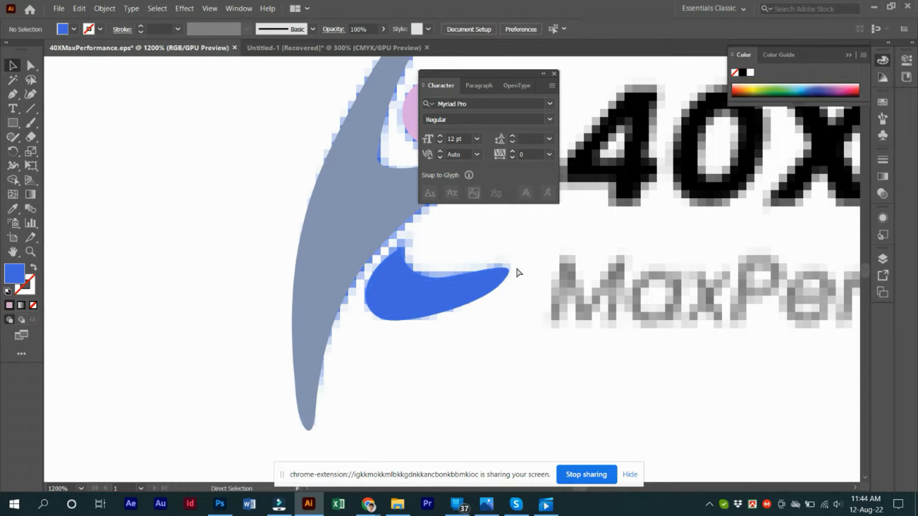
# - Fine-tune the curve handles at the crescent's tip, undoing the misplaced anchor move
pyautogui.scroll(3, 501, 277)
pyautogui.click(502, 295)
pyautogui.moveTo(512, 279); pyautogui.dragTo(511, 303)
pyautogui.hotkey('ctrl', 'z')
pyautogui.click(502, 297)
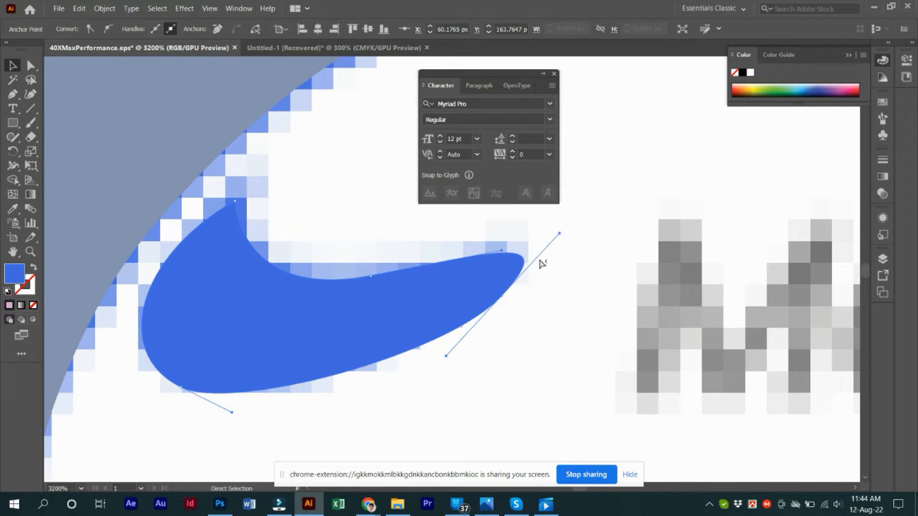
pyautogui.moveTo(542, 235)
pyautogui.mouseDown()
pyautogui.moveTo(549, 228)
pyautogui.moveTo(510, 303)
pyautogui.moveTo(548, 236)
pyautogui.mouseUp()
# - Adjust the anchor and handles on the crescent's upper edge to match the swoosh's inner curve
pyautogui.moveTo(370, 273); pyautogui.dragTo(230, 295)
pyautogui.click(381, 268)
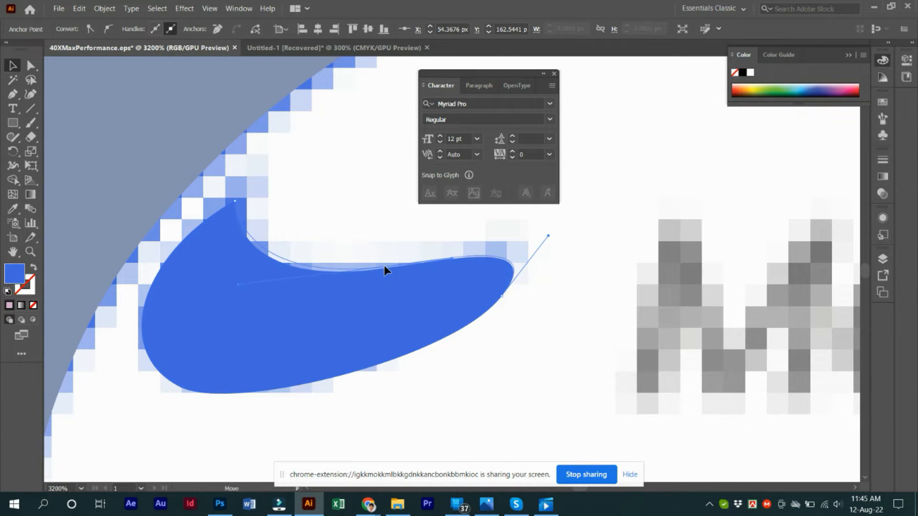
pyautogui.press('ctrl')
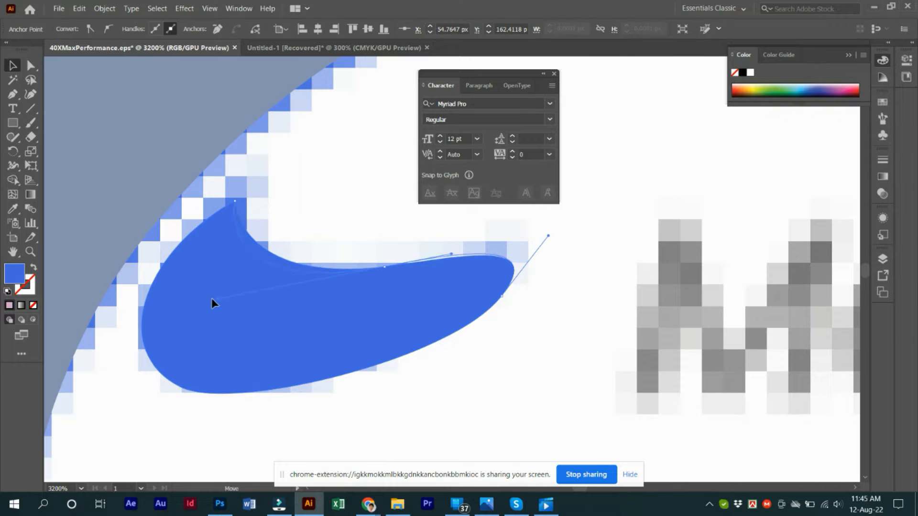
pyautogui.moveTo(211, 299); pyautogui.dragTo(212, 300)
pyautogui.click(454, 254)
pyautogui.click(386, 268)
pyautogui.click(454, 255)
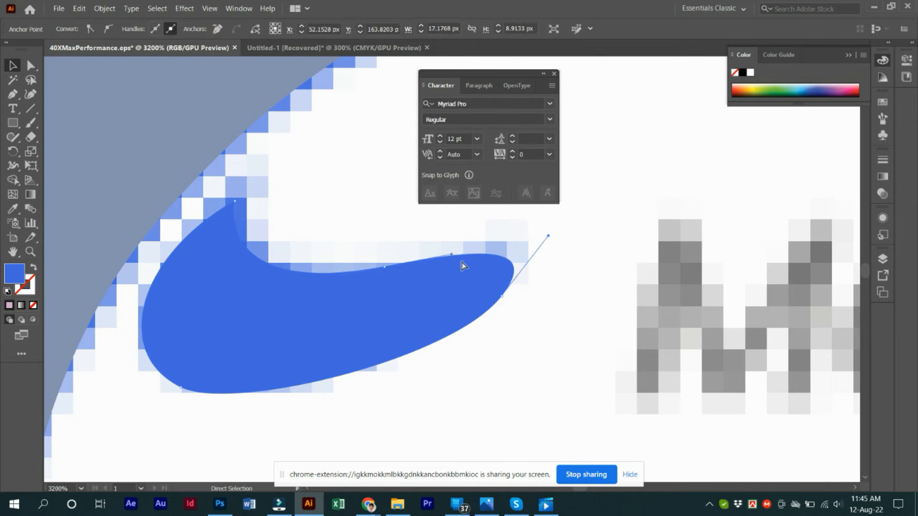
# - Rework the rounding of the crescent's tip and the adjoining upper curve
pyautogui.moveTo(543, 240); pyautogui.dragTo(517, 262)
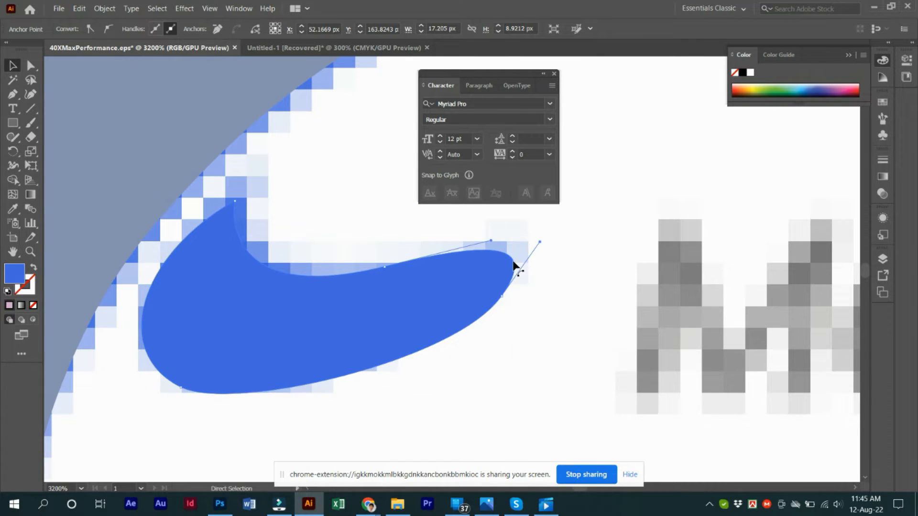
pyautogui.press('p')
pyautogui.hotkey('ctrl', 'z')
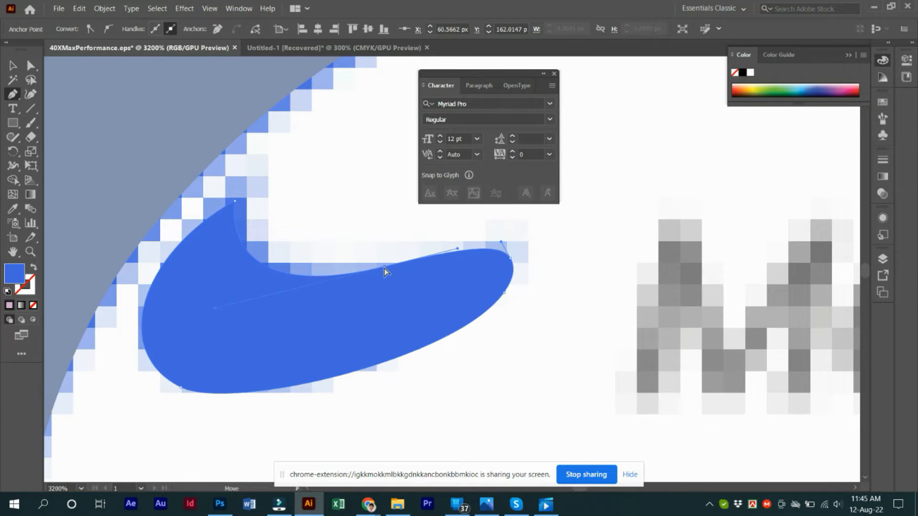
pyautogui.keyDown('ctrl'); pyautogui.click(320, 288); pyautogui.keyUp('ctrl')
# - Reposition the crescent over the pixelated swoosh and fill it with magenta
pyautogui.press('v')
pyautogui.moveTo(353, 312); pyautogui.dragTo(368, 391)
pyautogui.moveTo(376, 393); pyautogui.dragTo(397, 365)
pyautogui.doubleClick(16, 274)
pyautogui.click(472, 187)
pyautogui.click(584, 176)
# - Delete the magenta crescent
pyautogui.moveTo(361, 340); pyautogui.dragTo(280, 368)
pyautogui.scroll(-5, 564, 351)
pyautogui.moveTo(529, 363); pyautogui.dragTo(573, 393)
pyautogui.press('Delete')
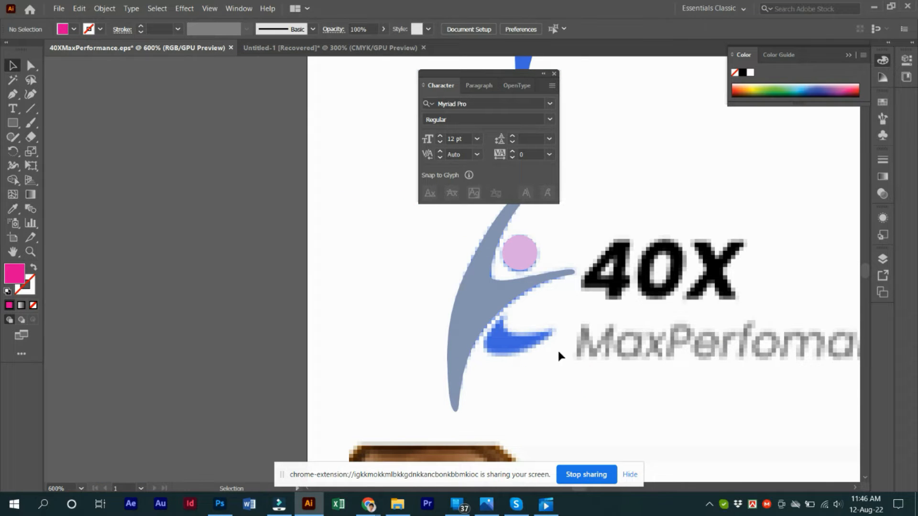
# - Trace the pixelated swoosh with the Pen tool using a magenta outline, and swap its stroke and fill
pyautogui.press('p')
pyautogui.scroll(4, 592, 325)
pyautogui.click(363, 323)
pyautogui.click(34, 267)
pyautogui.moveTo(393, 360); pyautogui.dragTo(433, 362)
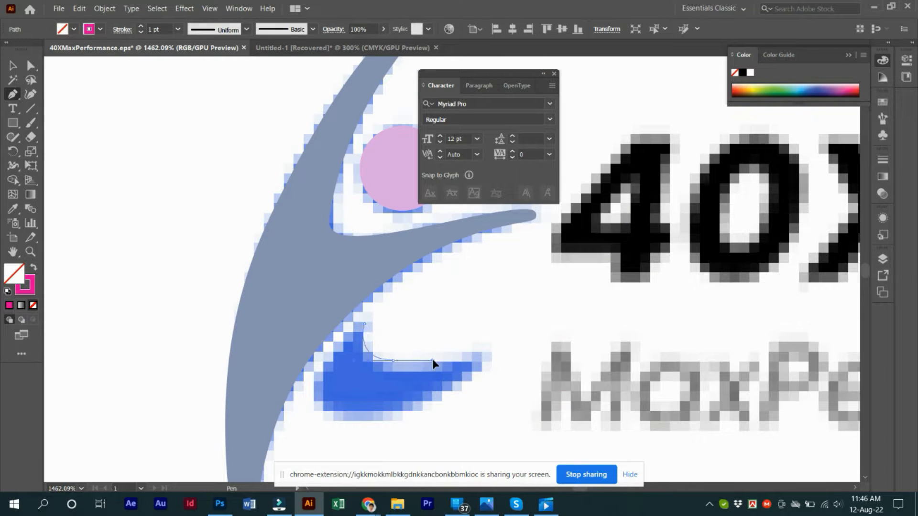
pyautogui.moveTo(493, 349); pyautogui.dragTo(455, 410)
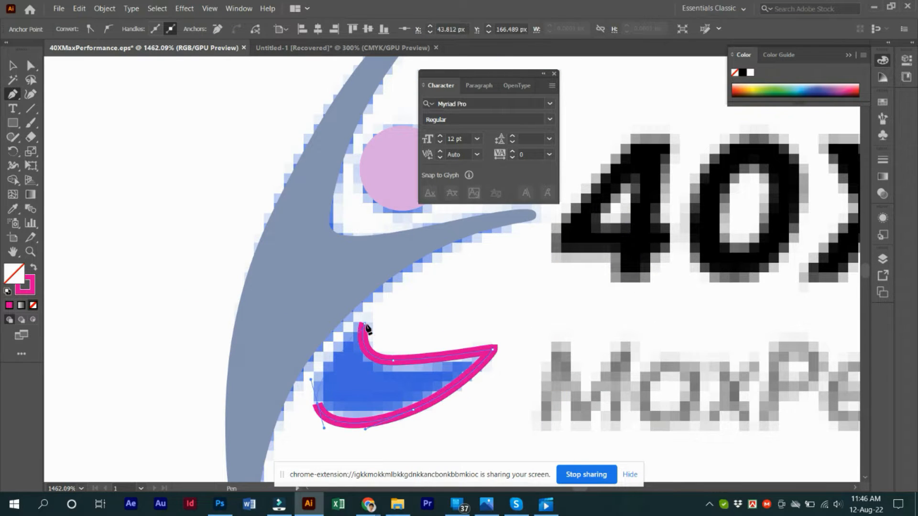
pyautogui.click(33, 267)
# - Copy the hex colour 4169e1 from Photoshop and apply it as the fill of the traced swoosh
pyautogui.press('v')
pyautogui.click(369, 333)
pyautogui.click(425, 374)
pyautogui.doubleClick(21, 265)
pyautogui.write('<!-- Ge')
pyautogui.click(216, 511)
pyautogui.doubleClick(790, 372)
pyautogui.hotkey('ctrl', 'c')
pyautogui.click(308, 504)
pyautogui.hotkey('ctrl', 'v')
pyautogui.press('Return')
# - Set the figure body's fill to 4169e1
pyautogui.click(279, 301)
pyautogui.doubleClick(9, 275)
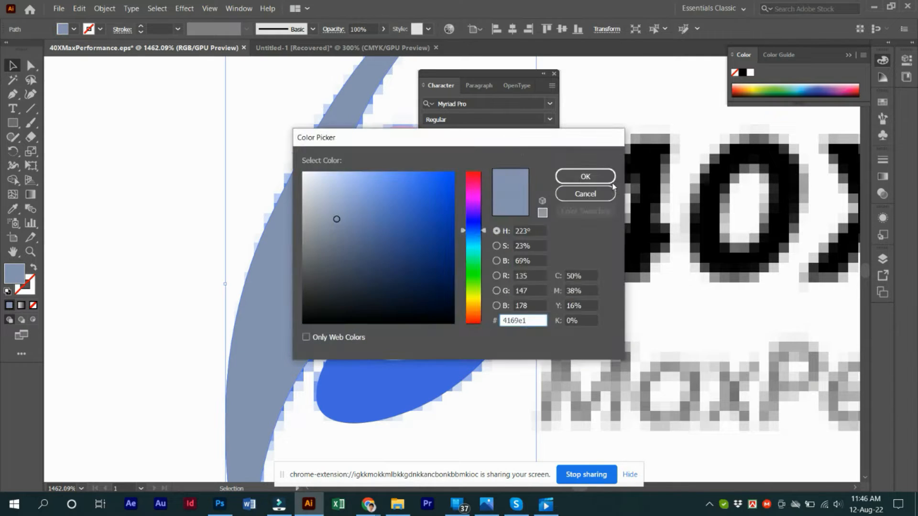
pyautogui.hotkey('ctrl', 'v')
pyautogui.click(586, 177)
# - Set the head circle's fill to 4169e1
pyautogui.click(394, 170)
pyautogui.doubleClick(14, 273)
pyautogui.hotkey('ctrl', 'v')
pyautogui.click(586, 177)
pyautogui.scroll(-3, 238, 292)
# - In the Untitled-1 document, check the font of the lettering, undo the recent edits and delete the figure-shaped text area
pyautogui.click(325, 48)
pyautogui.click(396, 316)
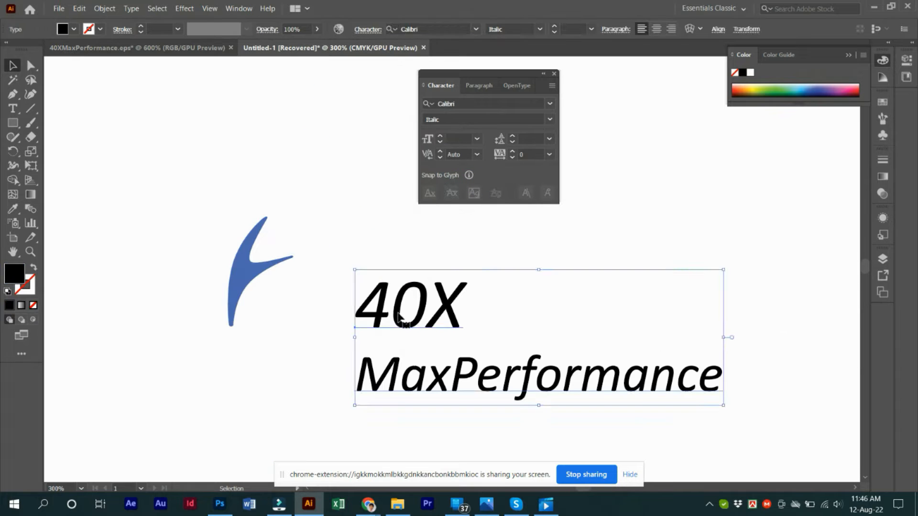
pyautogui.doubleClick(396, 316)
pyautogui.hotkey('ctrl', 'z')
pyautogui.hotkey('ctrl', 'z')
pyautogui.hotkey('ctrl', 'z')
pyautogui.hotkey('ctrl', 'z')
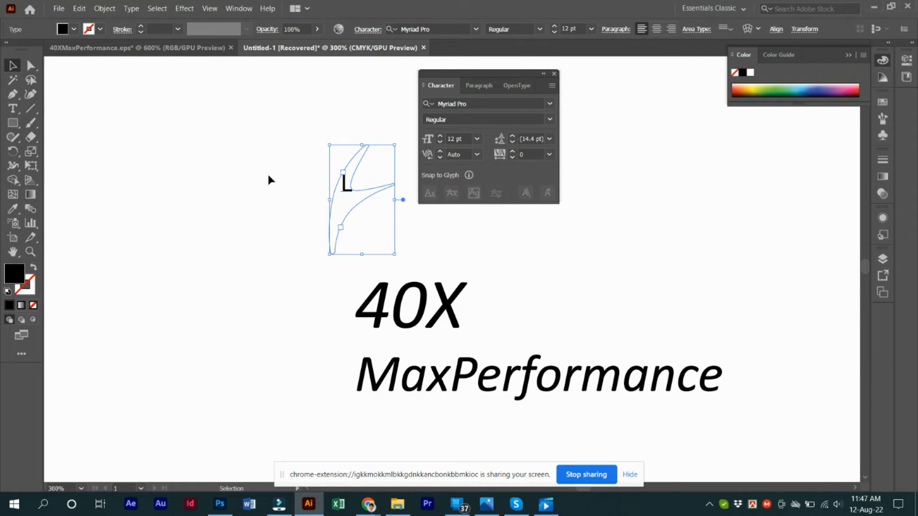
pyautogui.press('Delete')
# - In the 40XMaxPerformance document, add the text "40X" over the pixelated lettering with fill 4169e1
pyautogui.click(138, 47)
pyautogui.scroll(-2, 435, 299)
pyautogui.scroll(2, 445, 297)
pyautogui.scroll(1, 461, 289)
pyautogui.moveTo(397, 280); pyautogui.dragTo(347, 314)
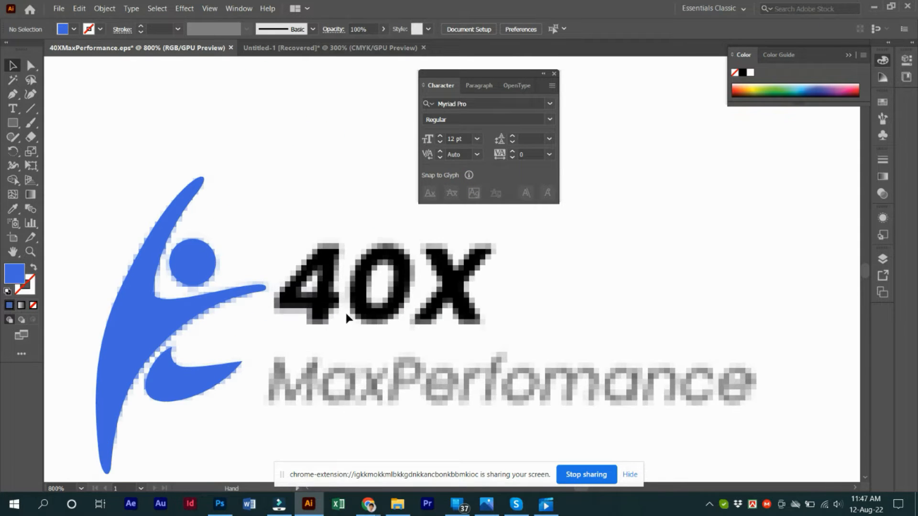
pyautogui.press('t')
pyautogui.click(339, 285)
pyautogui.write('0')
pyautogui.hotkey('ctrl', 'a')
pyautogui.doubleClick(13, 274)
pyautogui.hotkey('ctrl', 'v')
pyautogui.click(586, 177)
pyautogui.write('40X')
# - Set the 40X text to 20 pt and move it onto the pixelated 40X lettering
pyautogui.scroll(1, 572, 25)
pyautogui.click(571, 29)
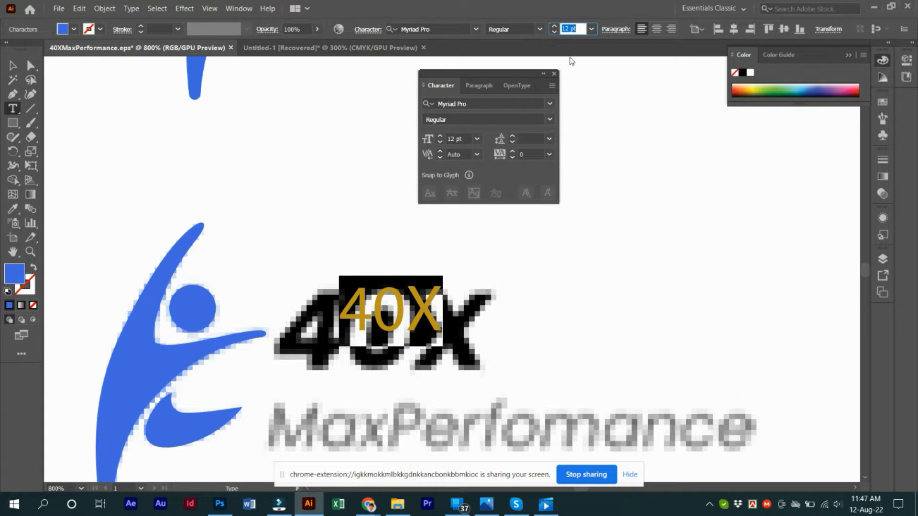
pyautogui.scroll(8, 572, 61)
pyautogui.click(413, 322)
pyautogui.hotkey('ctrl', 'a')
pyautogui.moveTo(407, 329); pyautogui.dragTo(387, 381)
# - Change the 40X text's font to Calibri Bold Italic
pyautogui.click(476, 30)
pyautogui.write('ca')
pyautogui.click(444, 255)
pyautogui.press('Delete')
pyautogui.doubleClick(395, 352)
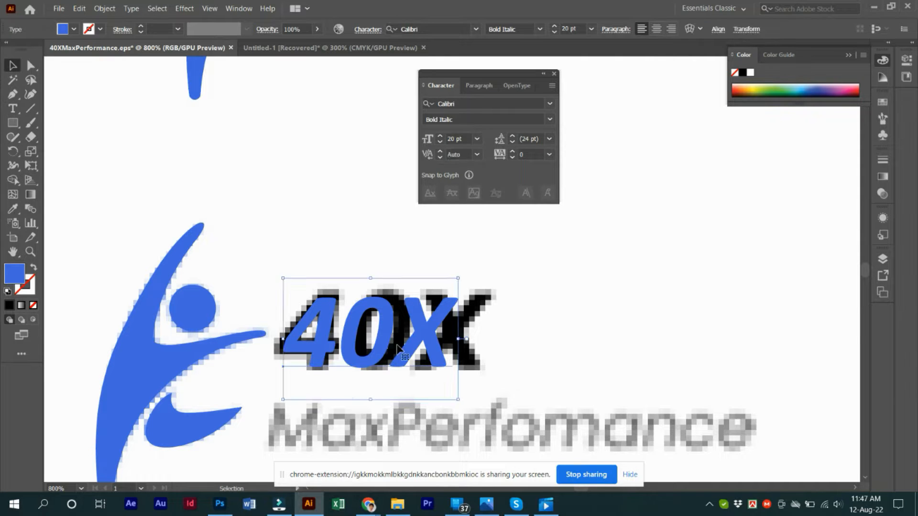
pyautogui.hotkey('ctrl', 'a')
pyautogui.click(592, 29)
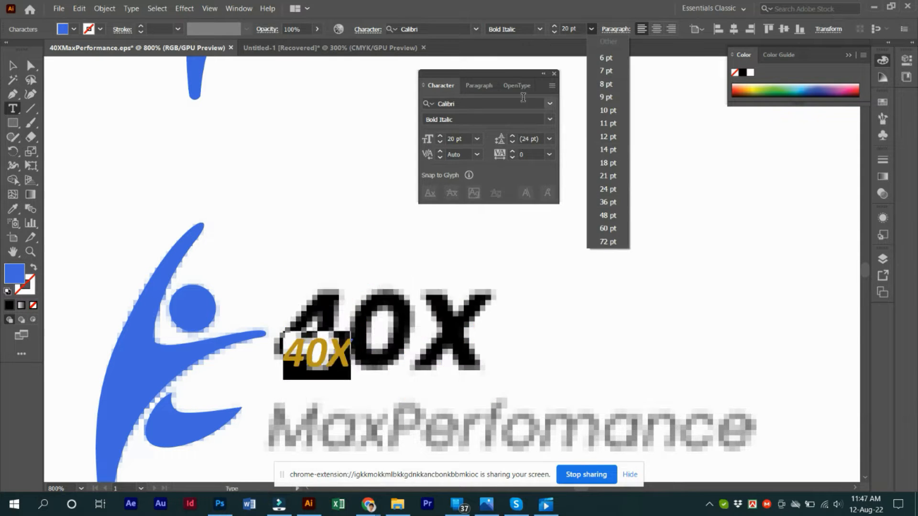
pyautogui.press('Escape')
# - Move the 40X text above the pixelated lettering and set its font to Arial Bold Italic
pyautogui.click(15, 67)
pyautogui.moveTo(330, 343); pyautogui.dragTo(328, 242)
pyautogui.doubleClick(328, 242)
pyautogui.hotkey('ctrl', 'a')
pyautogui.click(430, 29)
pyautogui.write('Arial')
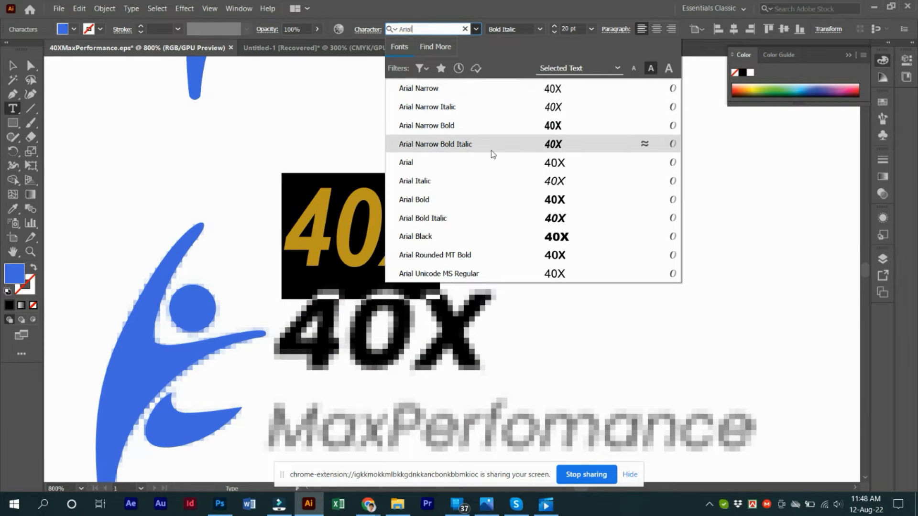
pyautogui.click(498, 213)
pyautogui.click(356, 288)
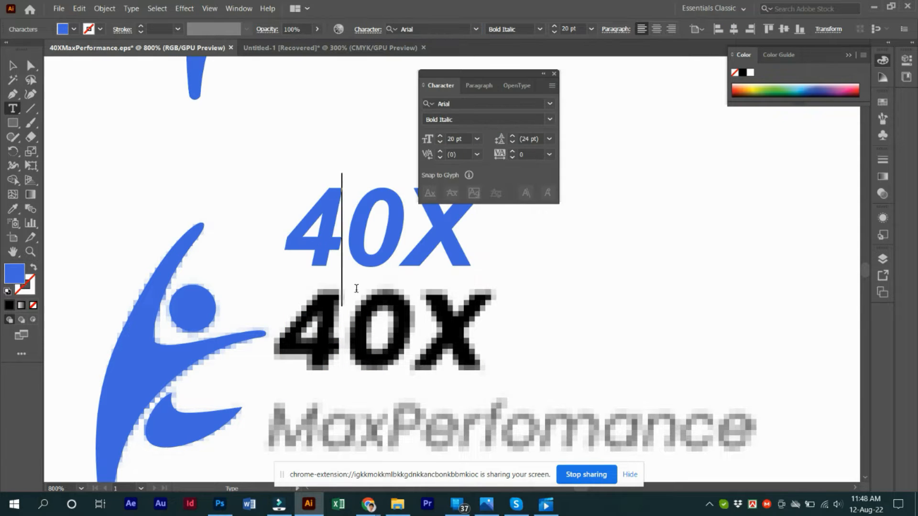
# - Move the 40X text back over the pixelated 40X lettering to compare the letter shapes
pyautogui.press('Escape')
pyautogui.moveTo(365, 244); pyautogui.dragTo(365, 348)
pyautogui.click(522, 333)
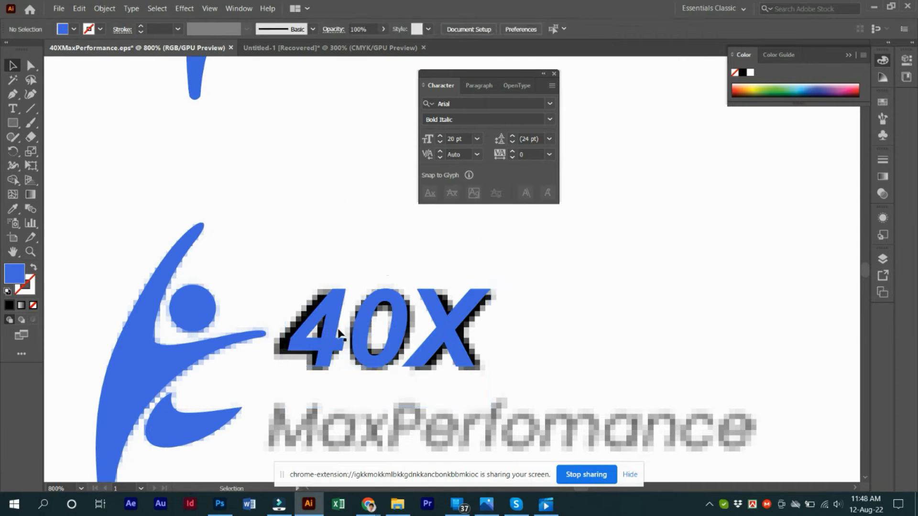
pyautogui.click(471, 330)
pyautogui.click(357, 32)
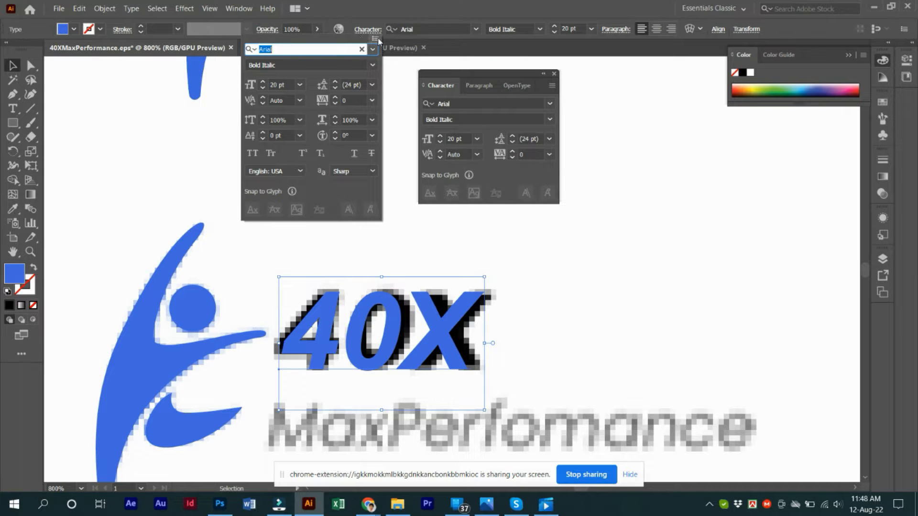
pyautogui.click(372, 85)
pyautogui.click(299, 83)
pyautogui.click(300, 85)
pyautogui.click(312, 64)
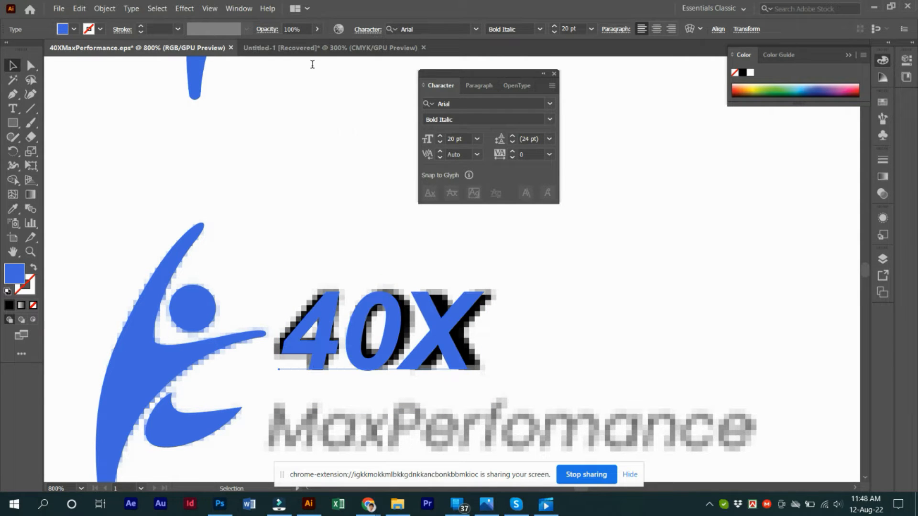
# - Nudge the 40X text against the pixelated lettering and try other fonts on it, including Baskerville Old Face
pyautogui.moveTo(449, 341); pyautogui.dragTo(453, 342)
pyautogui.moveTo(360, 336)
pyautogui.mouseDown()
pyautogui.moveTo(359, 293)
pyautogui.moveTo(355, 325)
pyautogui.mouseUp()
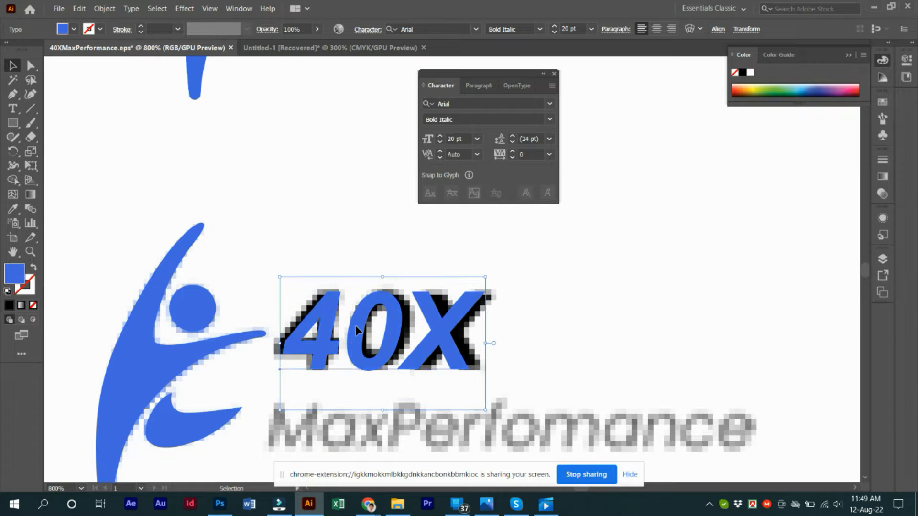
pyautogui.doubleClick(353, 323)
pyautogui.click(447, 31)
pyautogui.scroll(-15, 447, 30)
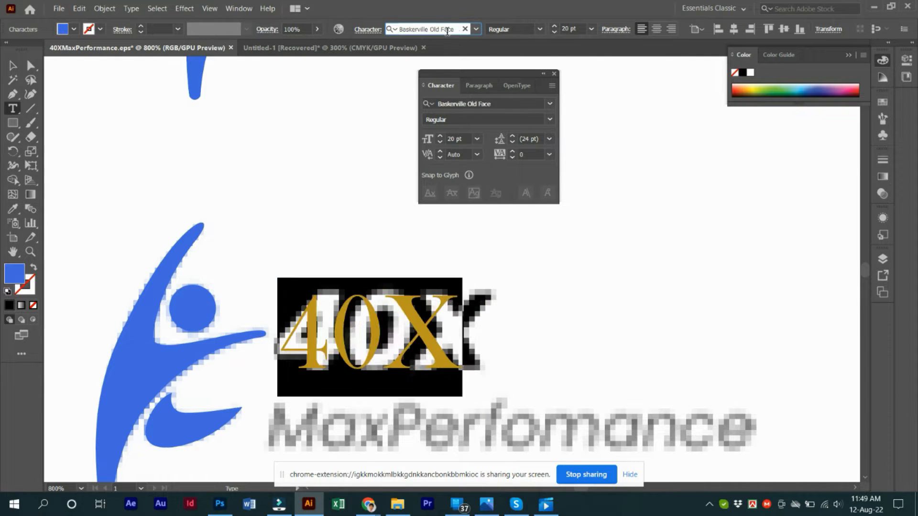
pyautogui.scroll(-6, 447, 31)
pyautogui.click(331, 149)
pyautogui.click(330, 150)
pyautogui.click(13, 66)
pyautogui.press('Return')
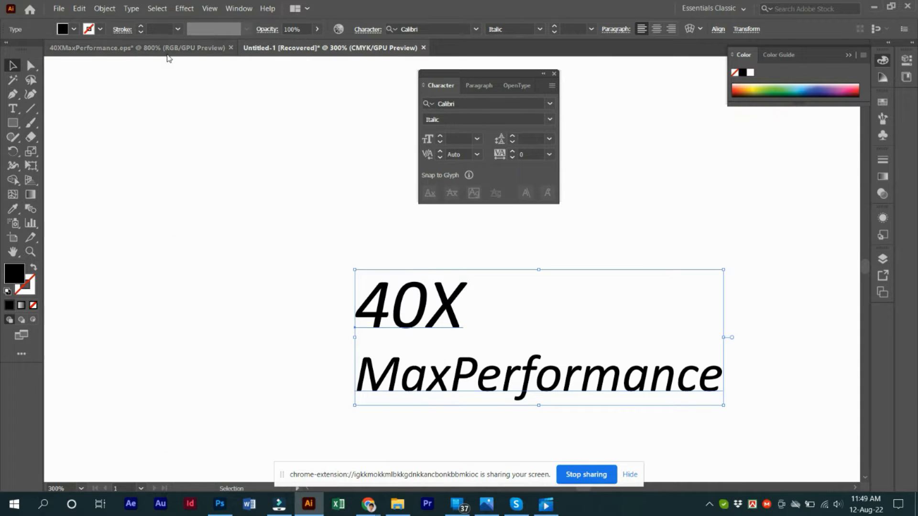
# - Switch to the 40XMaxPerformance.eps document and set the 40X text's font to Myriad Variable Concept Black SemiExtended Italic
pyautogui.click(162, 48)
pyautogui.click(421, 29)
pyautogui.write('my')
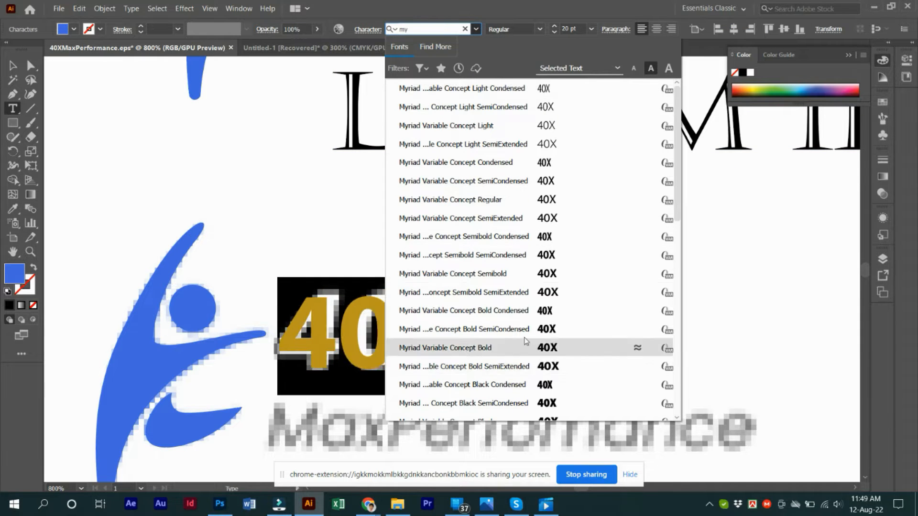
pyautogui.scroll(-5, 526, 341)
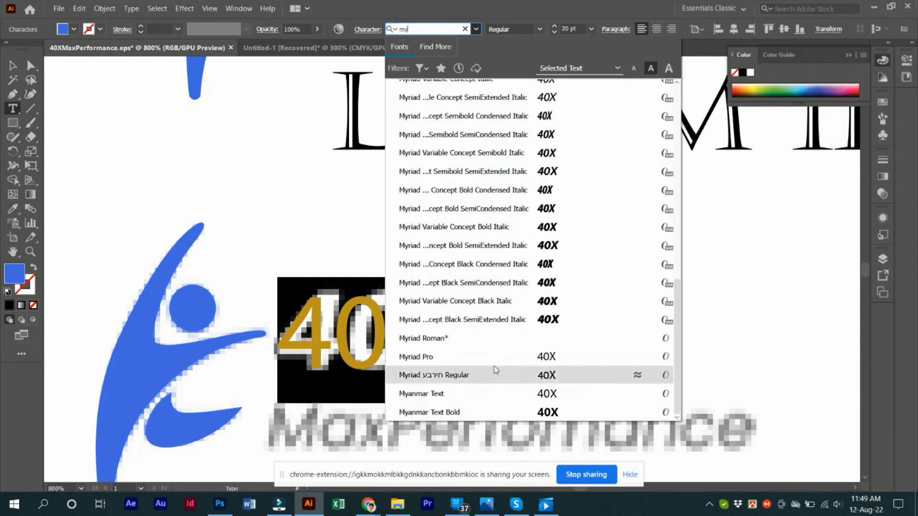
pyautogui.click(502, 319)
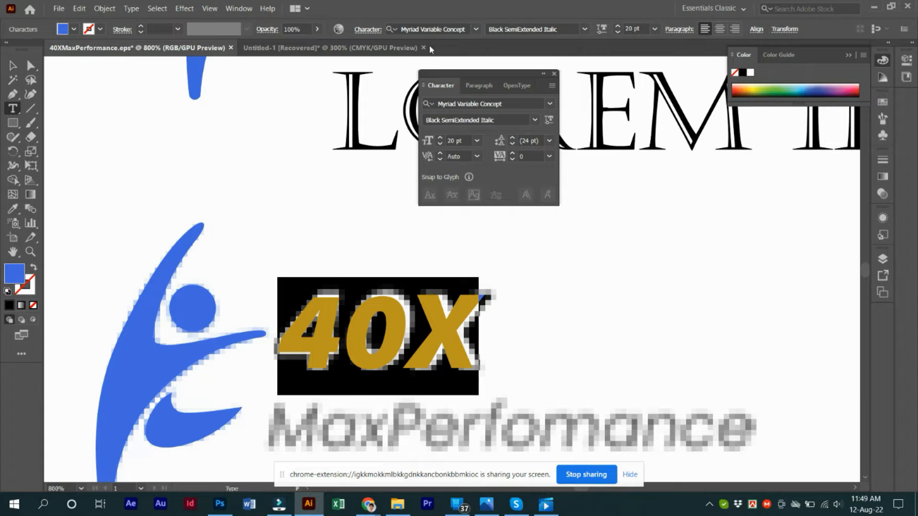
# - Change the 40X text's font style to Bold Italic
pyautogui.click(475, 30)
pyautogui.click(584, 30)
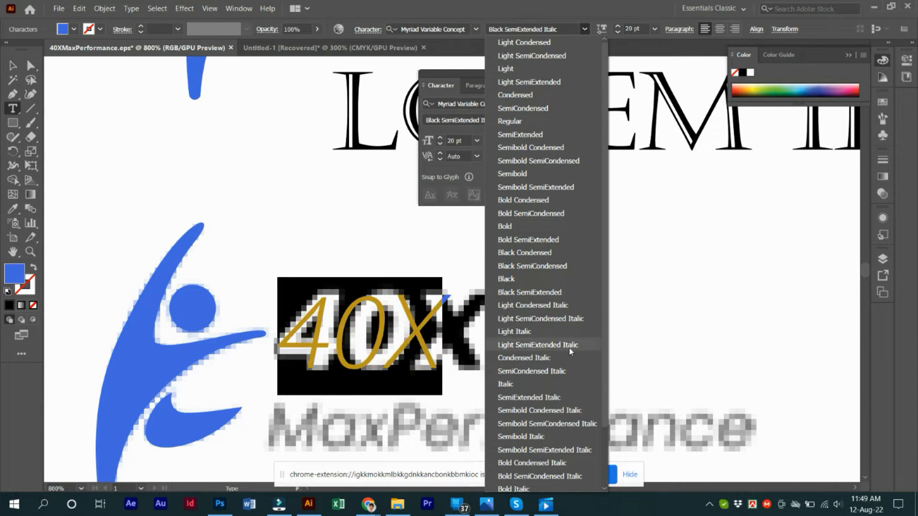
pyautogui.scroll(-2, 529, 335)
pyautogui.click(521, 423)
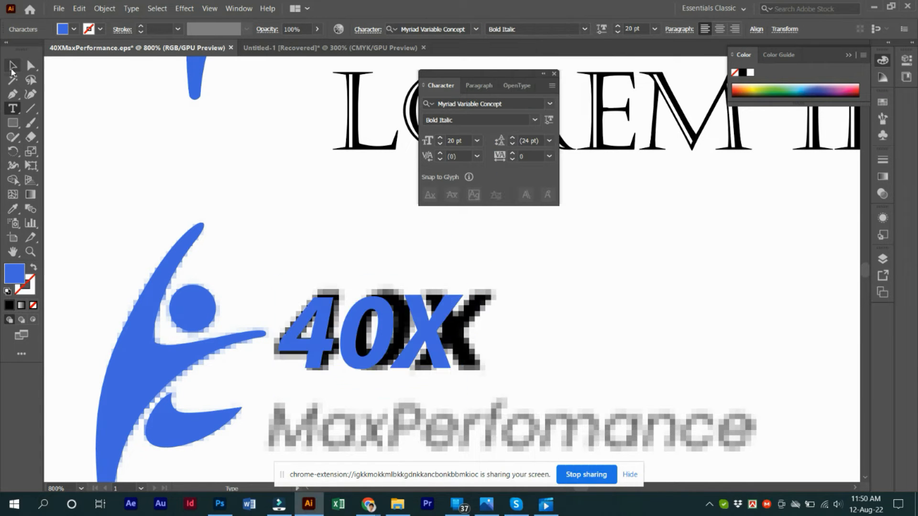
# - Align the 40X text with the pixelated lettering and try another Myriad Variable Concept style on it
pyautogui.click(12, 66)
pyautogui.moveTo(330, 338); pyautogui.dragTo(416, 363)
pyautogui.moveTo(432, 352)
pyautogui.mouseDown()
pyautogui.moveTo(411, 323)
pyautogui.moveTo(400, 323)
pyautogui.moveTo(440, 332)
pyautogui.moveTo(432, 338)
pyautogui.mouseUp()
pyautogui.click(585, 29)
pyautogui.click(550, 473)
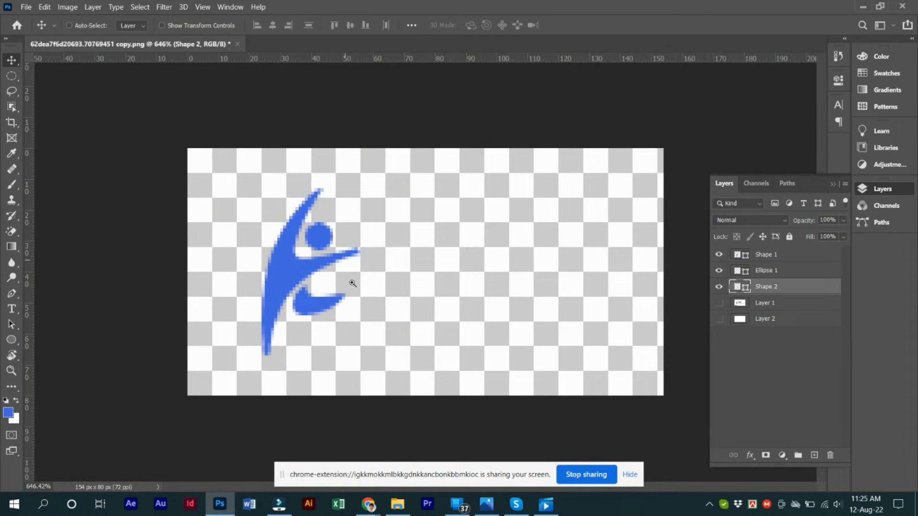
pyautogui.click(26, 7)
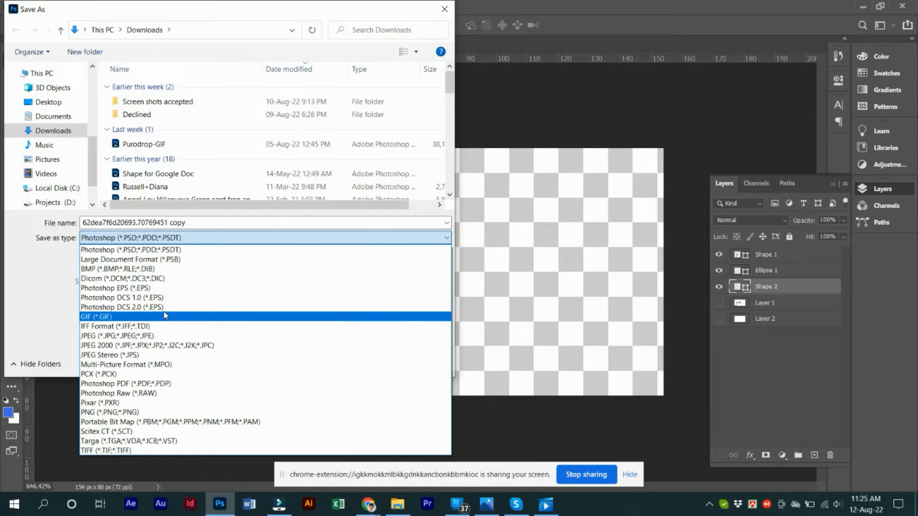
pyautogui.click(205, 302)
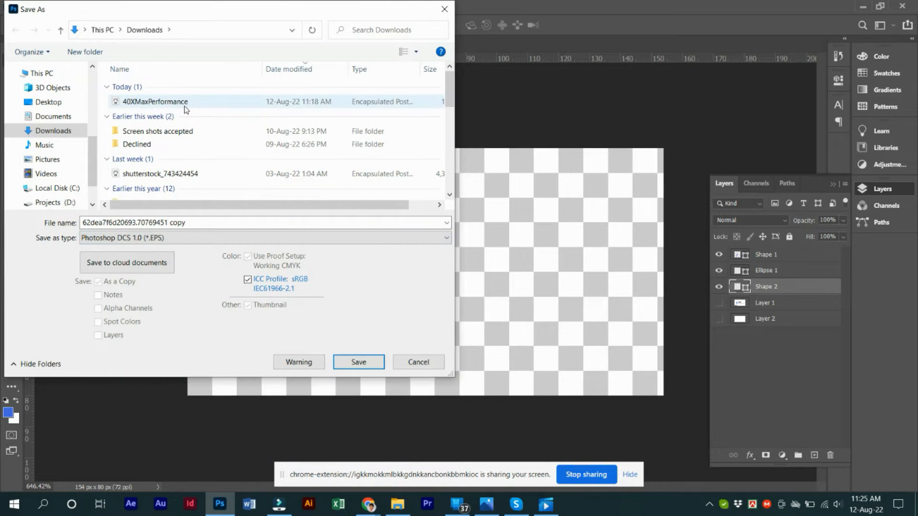
pyautogui.click(410, 362)
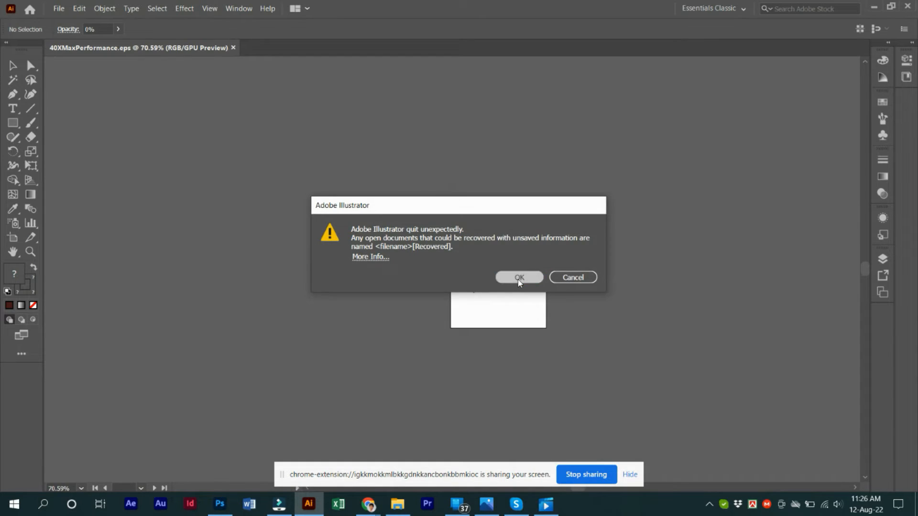
# - Acknowledge the crash-recovery notice and return to the 40XMaxPerformance.eps document
pyautogui.click(518, 275)
pyautogui.click(185, 53)
pyautogui.scroll(4, 431, 272)
pyautogui.moveTo(492, 281); pyautogui.dragTo(433, 354)
pyautogui.moveTo(362, 258); pyautogui.dragTo(389, 292)
# - Separate the imported figure artwork, try moving one piece and undo the move
pyautogui.rightClick(429, 345)
pyautogui.click(459, 250)
pyautogui.click(413, 350)
pyautogui.click(454, 271)
pyautogui.moveTo(399, 356); pyautogui.dragTo(345, 292)
pyautogui.hotkey('ctrl', 'z')
pyautogui.click(421, 393)
pyautogui.click(462, 393)
# - Bring the head circle and the crescent to the front and send the figure's body backward
pyautogui.rightClick(421, 345)
pyautogui.moveTo(532, 292)
pyautogui.click(606, 291)
pyautogui.rightClick(427, 392)
pyautogui.moveTo(526, 339)
pyautogui.click(607, 340)
pyautogui.rightClick(435, 357)
pyautogui.moveTo(521, 311)
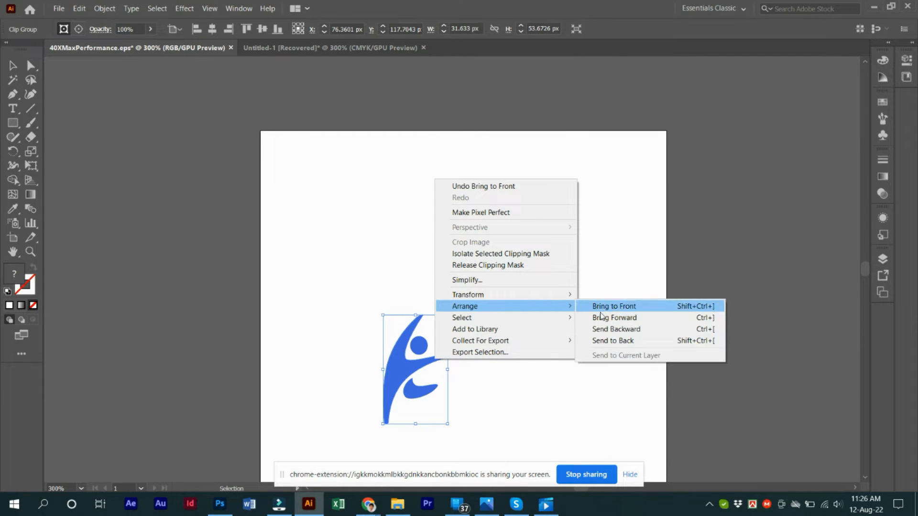
pyautogui.click(642, 328)
# - Move the figure artwork up and to the left on the artboard
pyautogui.click(446, 347)
pyautogui.click(386, 387)
pyautogui.click(427, 353)
pyautogui.moveTo(423, 360); pyautogui.dragTo(405, 319)
pyautogui.click(403, 328)
pyautogui.scroll(2, 415, 336)
pyautogui.moveTo(392, 358); pyautogui.dragTo(342, 314)
# - Isolate the crescent beneath the figure's arm and delete a selected anchor point from its outline
pyautogui.doubleClick(325, 314)
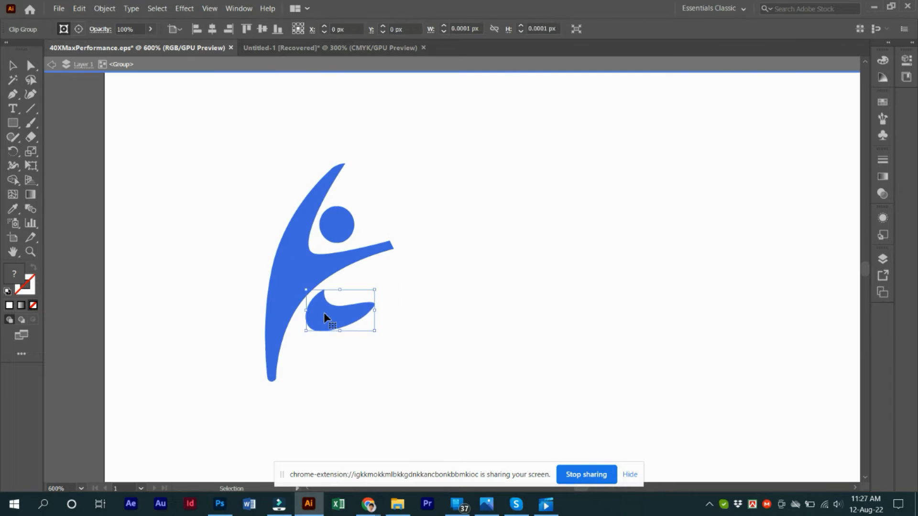
pyautogui.scroll(3, 327, 316)
pyautogui.click(314, 300)
pyautogui.press('a')
pyautogui.click(284, 355)
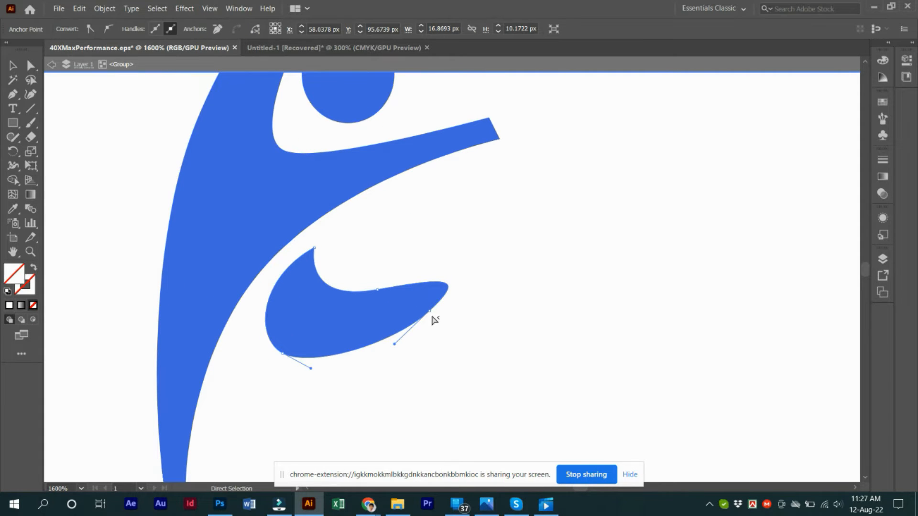
pyautogui.press('Delete')
# - Isolate the figure's body and stretch a curve handle to round the tip of the raised arm
pyautogui.moveTo(356, 82); pyautogui.dragTo(332, 273)
pyautogui.click(305, 118)
pyautogui.moveTo(309, 114); pyautogui.dragTo(318, 276)
pyautogui.doubleClick(322, 274)
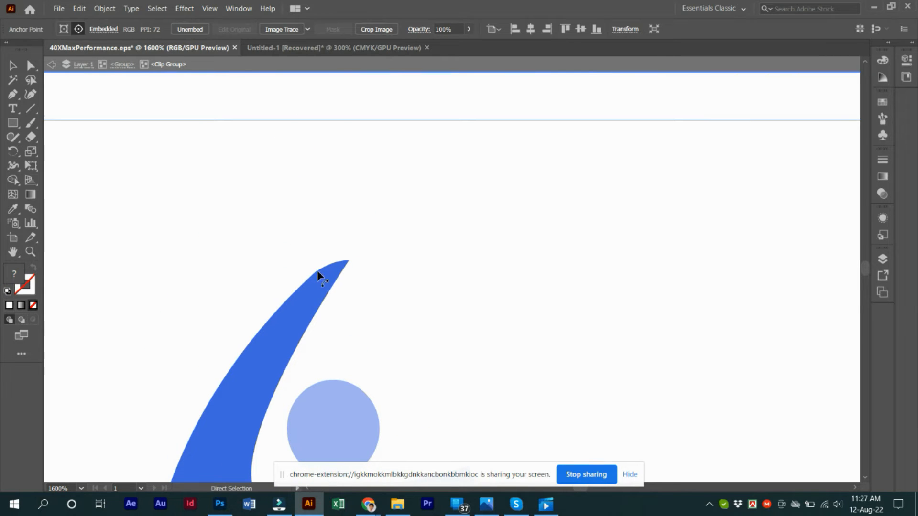
pyautogui.press('p')
pyautogui.keyDown('ctrl'); pyautogui.click(339, 261); pyautogui.keyUp('ctrl')
pyautogui.keyDown('ctrl'); pyautogui.click(329, 266); pyautogui.keyUp('ctrl')
pyautogui.keyDown('ctrl'); pyautogui.click(318, 272); pyautogui.keyUp('ctrl')
pyautogui.moveTo(317, 272); pyautogui.dragTo(456, 121)
pyautogui.click(246, 303)
pyautogui.hotkey('ctrl', 'z')
pyautogui.keyDown('ctrl'); pyautogui.click(243, 296); pyautogui.keyUp('ctrl')
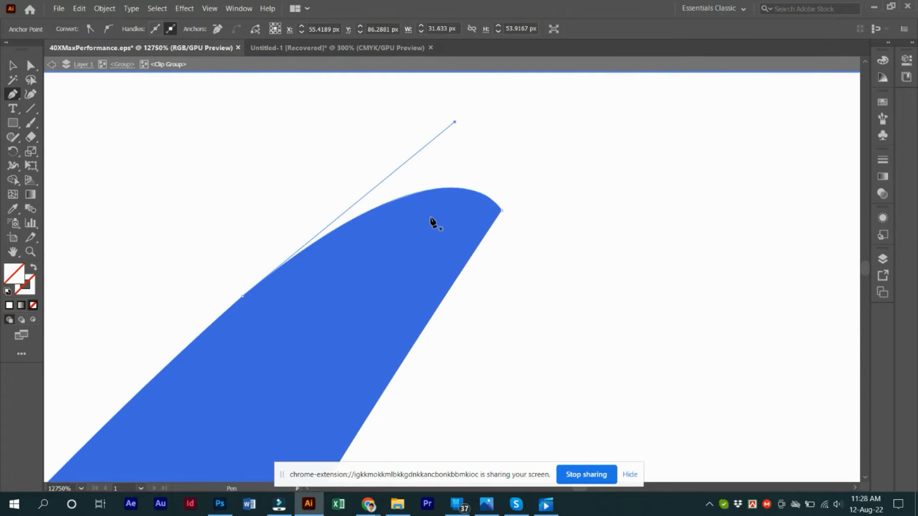
# - Adjust the curve handle of the right anchor at the leg's rounded lower end
pyautogui.scroll(-9, 434, 256)
pyautogui.scroll(3, 486, 341)
pyautogui.scroll(4, 306, 115)
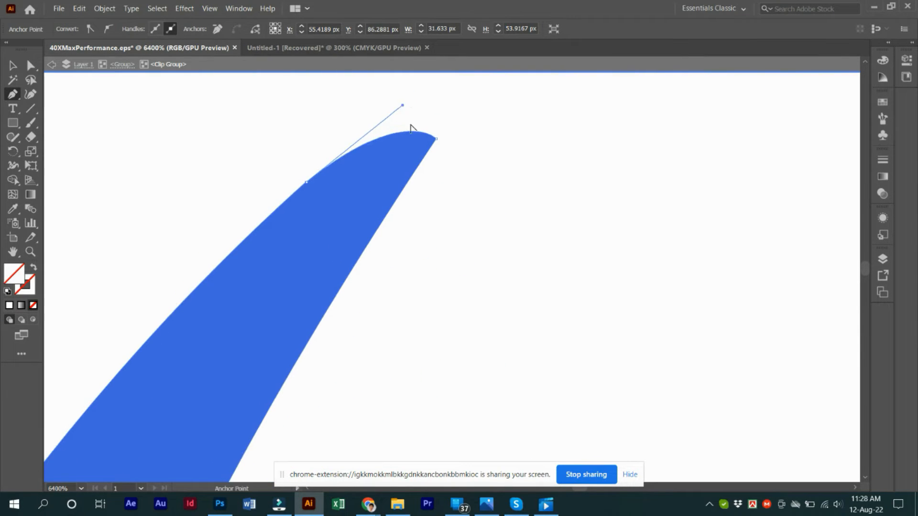
pyautogui.scroll(-5, 403, 106)
pyautogui.scroll(3, 297, 355)
pyautogui.moveTo(223, 474); pyautogui.dragTo(316, 320)
pyautogui.keyDown('ctrl'); pyautogui.click(315, 318); pyautogui.keyUp('ctrl')
pyautogui.keyDown('ctrl'); pyautogui.click(316, 322); pyautogui.keyUp('ctrl')
pyautogui.scroll(1, 319, 316)
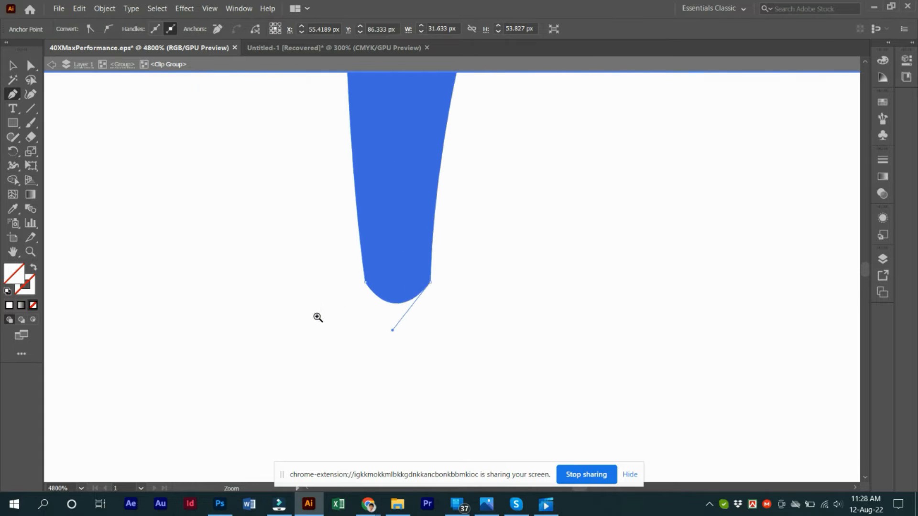
pyautogui.scroll(1, 430, 283)
pyautogui.keyDown('ctrl'); pyautogui.click(432, 283); pyautogui.keyUp('ctrl')
pyautogui.keyDown('ctrl'); pyautogui.click(427, 287); pyautogui.keyUp('ctrl')
pyautogui.keyDown('ctrl'); pyautogui.click(431, 284); pyautogui.keyUp('ctrl')
pyautogui.keyDown('ctrl'); pyautogui.click(432, 283); pyautogui.keyUp('ctrl')
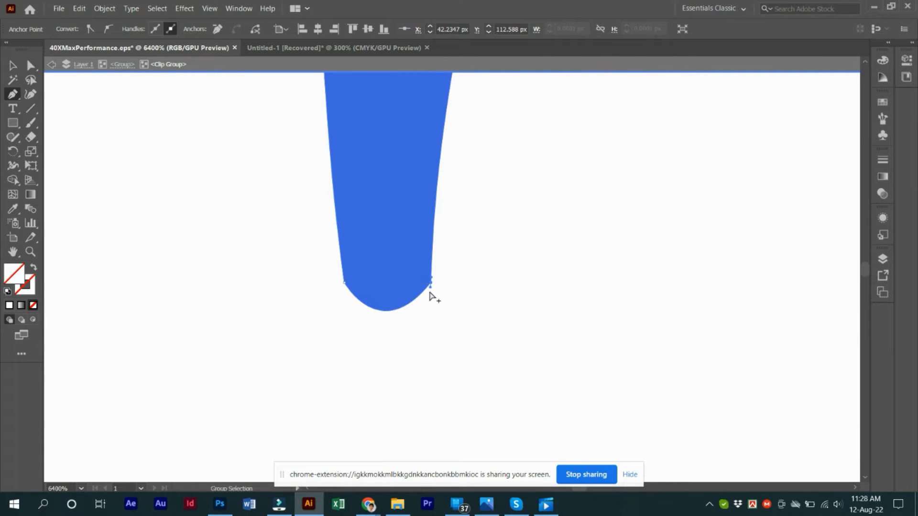
# - Extend the right anchor's handle at the leg's lower end and undo an anchor point change
pyautogui.scroll(3, 430, 290)
pyautogui.moveTo(432, 273); pyautogui.dragTo(422, 349)
pyautogui.keyDown('ctrl'); pyautogui.click(424, 286); pyautogui.keyUp('ctrl')
pyautogui.keyDown('ctrl'); pyautogui.click(431, 285); pyautogui.keyUp('ctrl')
pyautogui.keyDown('alt'); pyautogui.click(431, 284); pyautogui.keyUp('alt')
pyautogui.hotkey('ctrl', 'z')
pyautogui.click(432, 289)
pyautogui.click(548, 267)
pyautogui.scroll(-1, 450, 296)
pyautogui.keyDown('ctrl'); pyautogui.click(423, 347); pyautogui.keyUp('ctrl')
pyautogui.keyDown('ctrl'); pyautogui.click(422, 346); pyautogui.keyUp('ctrl')
# - Select and adjust the anchor handle that shapes the leg's inner edge
pyautogui.scroll(2, 422, 347)
pyautogui.click(470, 281)
pyautogui.click(480, 251)
pyautogui.scroll(-4, 439, 341)
pyautogui.scroll(3, 424, 352)
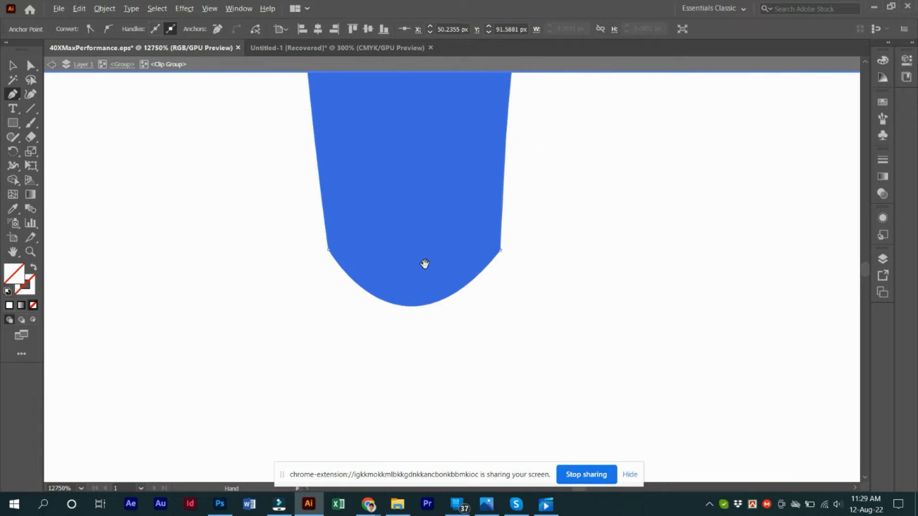
pyautogui.scroll(-3, 502, 234)
pyautogui.keyDown('ctrl'); pyautogui.click(397, 206); pyautogui.keyUp('ctrl')
pyautogui.keyDown('ctrl'); pyautogui.click(393, 207); pyautogui.keyUp('ctrl')
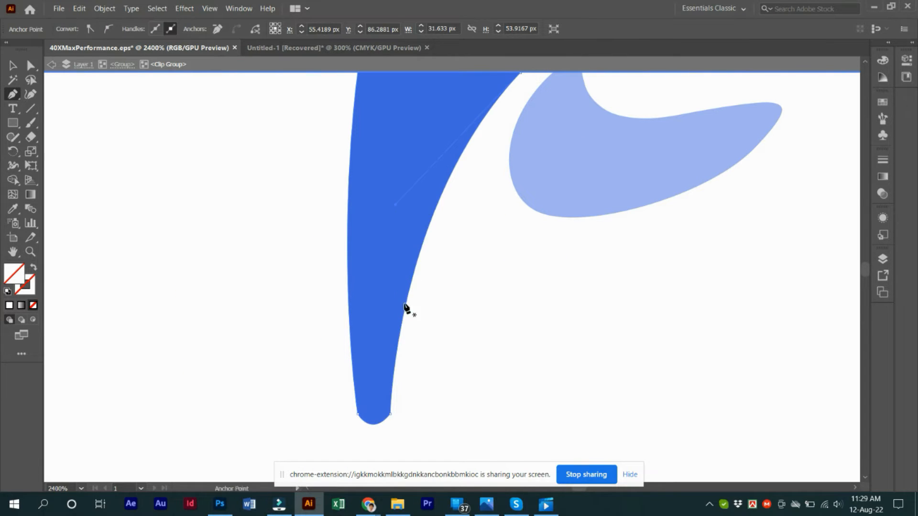
# - Pull another curve handle on the body outline and leave isolation mode
pyautogui.scroll(-4, 461, 205)
pyautogui.scroll(5, 461, 205)
pyautogui.keyDown('ctrl'); pyautogui.click(366, 306); pyautogui.keyUp('ctrl')
pyautogui.moveTo(366, 305); pyautogui.dragTo(443, 236)
pyautogui.click(49, 66)
pyautogui.scroll(-4, 50, 67)
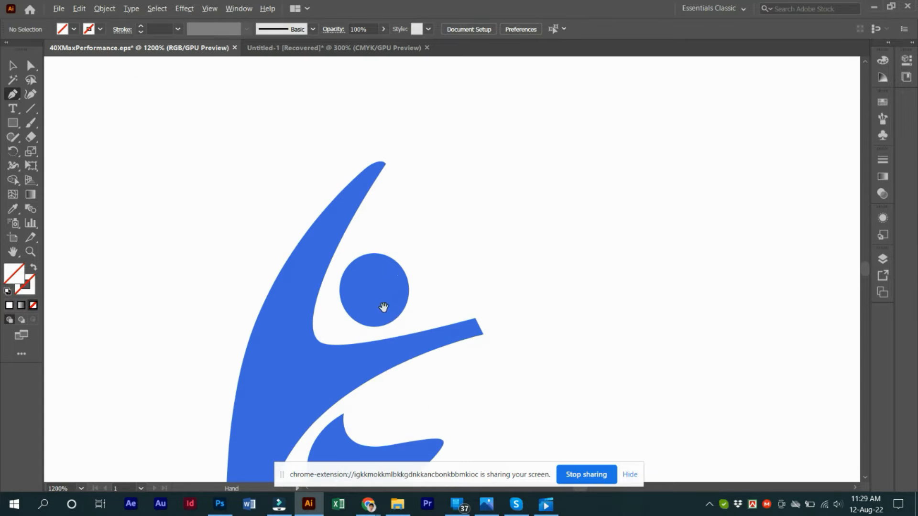
# - Isolate the figure's head circle and set its width and height to 10 px
pyautogui.press('v')
pyautogui.doubleClick(371, 302)
pyautogui.click(374, 296)
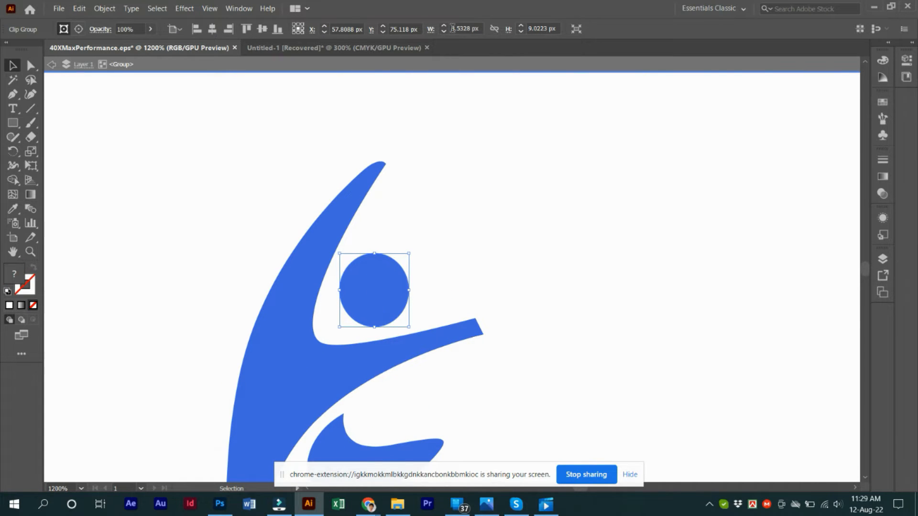
pyautogui.doubleClick(397, 285)
pyautogui.doubleClick(397, 285)
pyautogui.click(51, 65)
pyautogui.click(372, 269)
pyautogui.doubleClick(372, 268)
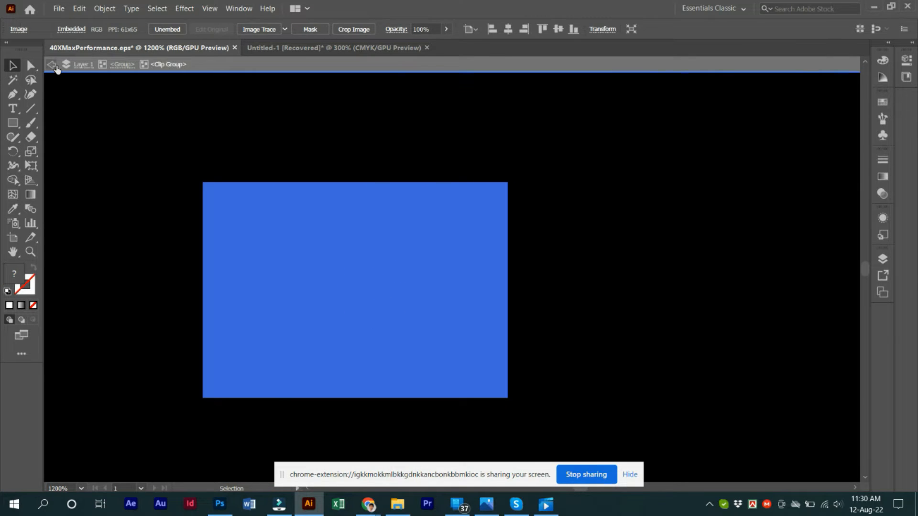
pyautogui.click(51, 65)
pyautogui.doubleClick(494, 249)
pyautogui.doubleClick(398, 289)
pyautogui.click(397, 288)
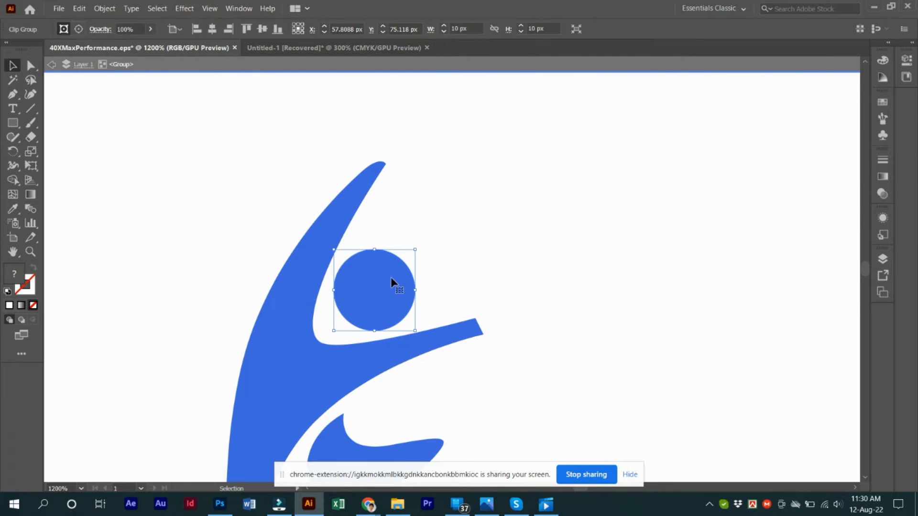
pyautogui.press('Return')
# - Set the head circle's height to 9 px and leave its isolation level
pyautogui.doubleClick(397, 285)
pyautogui.doubleClick(387, 282)
pyautogui.click(52, 65)
pyautogui.click(51, 65)
pyautogui.click(51, 65)
pyautogui.click(367, 191)
pyautogui.doubleClick(389, 282)
pyautogui.click(389, 282)
pyautogui.click(538, 28)
pyautogui.write('9')
pyautogui.press('Return')
pyautogui.click(52, 65)
# - Set both the height and width of the head circle to 10 px and leave isolation mode
pyautogui.doubleClick(375, 304)
pyautogui.click(372, 290)
pyautogui.click(495, 510)
pyautogui.click(496, 510)
pyautogui.write('10')
pyautogui.click(453, 29)
pyautogui.write('1')
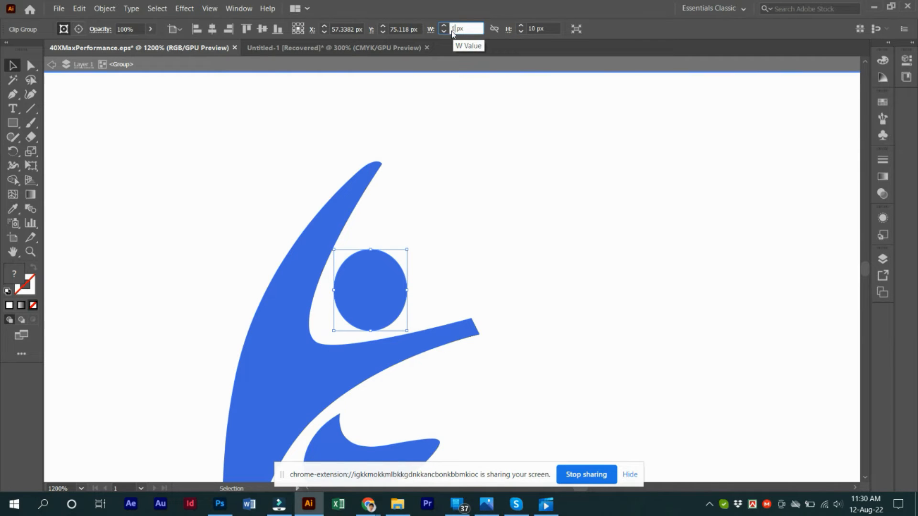
pyautogui.write('0')
pyautogui.click(494, 138)
pyautogui.click(51, 65)
pyautogui.click(51, 64)
# - Switch to the image viewer, copy the original logo image and return to Illustrator
pyautogui.moveTo(371, 270); pyautogui.dragTo(352, 166)
pyautogui.scroll(-4, 374, 186)
pyautogui.moveTo(397, 248); pyautogui.dragTo(292, 292)
pyautogui.click(497, 510)
pyautogui.scroll(6, 481, 262)
pyautogui.click(494, 511)
pyautogui.click(493, 512)
pyautogui.rightClick(457, 246)
pyautogui.click(442, 162)
pyautogui.click(310, 506)
# - Add a layer named BG beneath Layer 1 and lock Layer 1
pyautogui.click(884, 258)
pyautogui.click(820, 367)
pyautogui.hotkey('ctrl', 'z')
pyautogui.moveTo(804, 276); pyautogui.dragTo(801, 285)
pyautogui.doubleClick(801, 285)
pyautogui.write('BG')
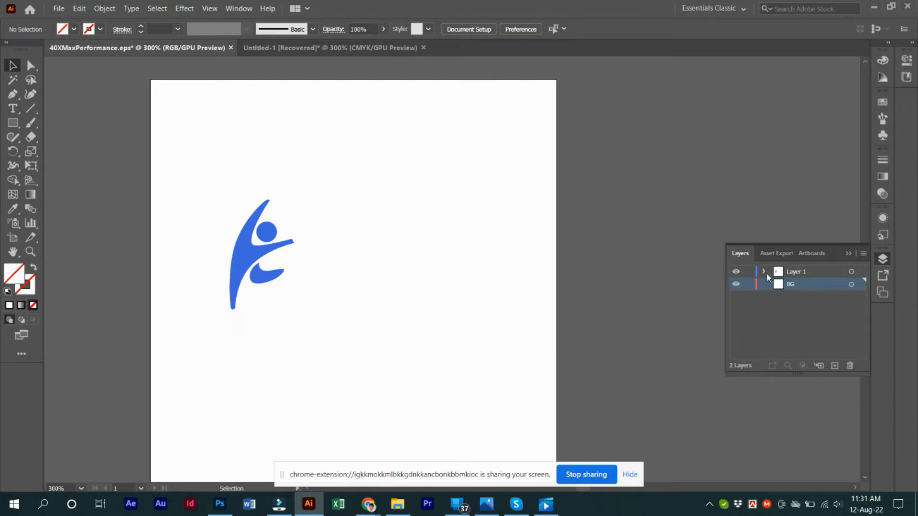
pyautogui.click(749, 272)
# - Paste the copied logo image into the BG layer and move it to the lower part of the artboard
pyautogui.hotkey('ctrl', 'v')
pyautogui.moveTo(465, 294); pyautogui.dragTo(362, 284)
pyautogui.click(426, 393)
pyautogui.moveTo(378, 193); pyautogui.dragTo(406, 296)
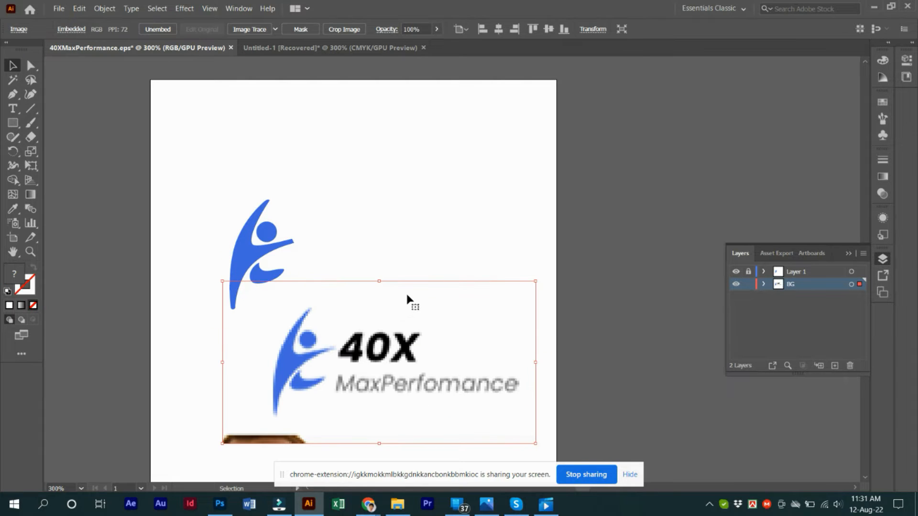
# - Move the pasted logo image farther down and to the left on the artboard, clear of the vector figure
pyautogui.scroll(-3, 395, 340)
pyautogui.moveTo(395, 341); pyautogui.dragTo(342, 375)
pyautogui.click(375, 204)
# - Lock the BG layer, unlock Layer 1 and make Layer 1 the active layer
pyautogui.scroll(1, 367, 243)
pyautogui.moveTo(367, 243); pyautogui.dragTo(482, 452)
pyautogui.click(749, 284)
pyautogui.click(748, 272)
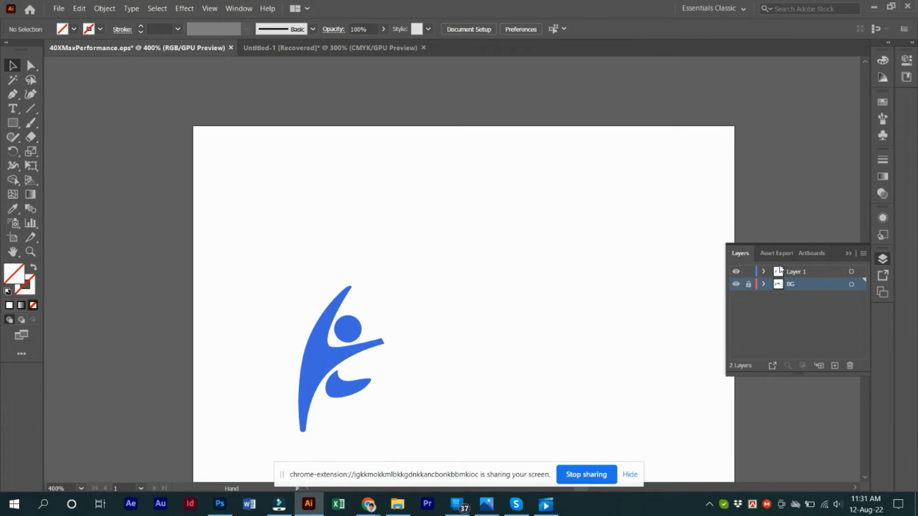
pyautogui.click(796, 272)
# - Add an anchor point at the end of the figure's outstretched arm and pull it outward to start a rounded tip
pyautogui.scroll(2, 384, 315)
pyautogui.moveTo(367, 388); pyautogui.dragTo(347, 167)
pyautogui.moveTo(361, 406); pyautogui.dragTo(356, 465)
pyautogui.scroll(3, 356, 240)
pyautogui.scroll(-4, 363, 248)
pyautogui.scroll(5, 399, 341)
pyautogui.click(411, 274)
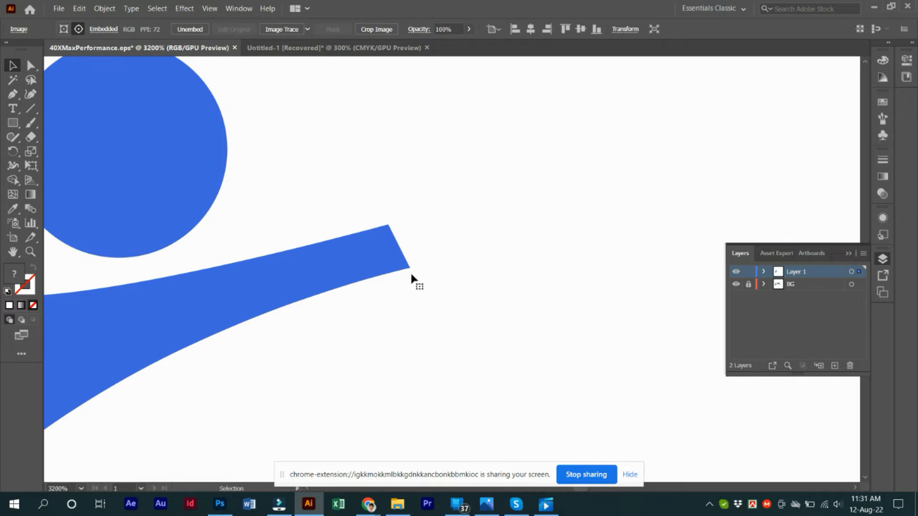
pyautogui.moveTo(409, 268); pyautogui.dragTo(440, 215)
pyautogui.keyDown('ctrl'); pyautogui.click(400, 234); pyautogui.keyUp('ctrl')
pyautogui.keyDown('ctrl'); pyautogui.click(400, 246); pyautogui.keyUp('ctrl')
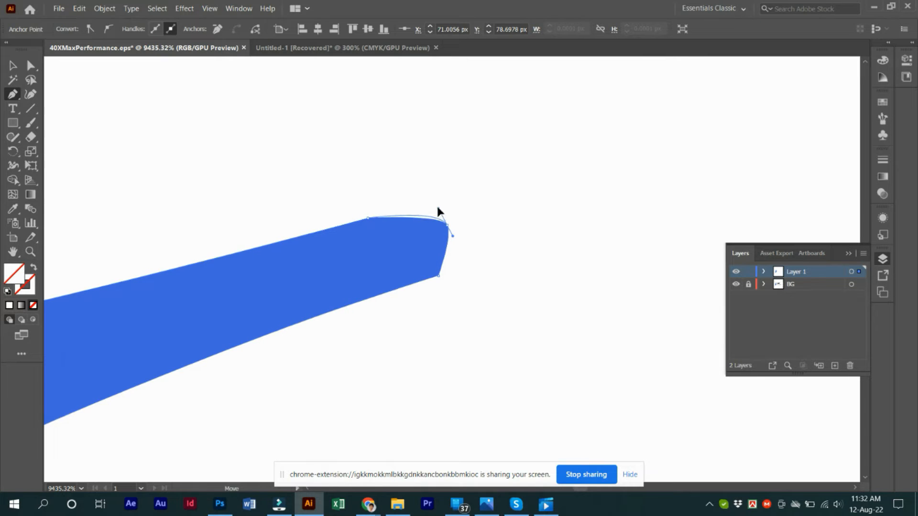
# - Shift the lower corner of the outstretched arm's tip inward and adjust the end point's direction handles
pyautogui.moveTo(437, 276); pyautogui.dragTo(433, 271)
pyautogui.keyDown('ctrl'); pyautogui.click(447, 227); pyautogui.keyUp('ctrl')
pyautogui.keyDown('ctrl'); pyautogui.click(447, 225); pyautogui.keyUp('ctrl')
pyautogui.keyDown('ctrl'); pyautogui.click(454, 240); pyautogui.keyUp('ctrl')
pyautogui.keyDown('ctrl'); pyautogui.click(447, 232); pyautogui.keyUp('ctrl')
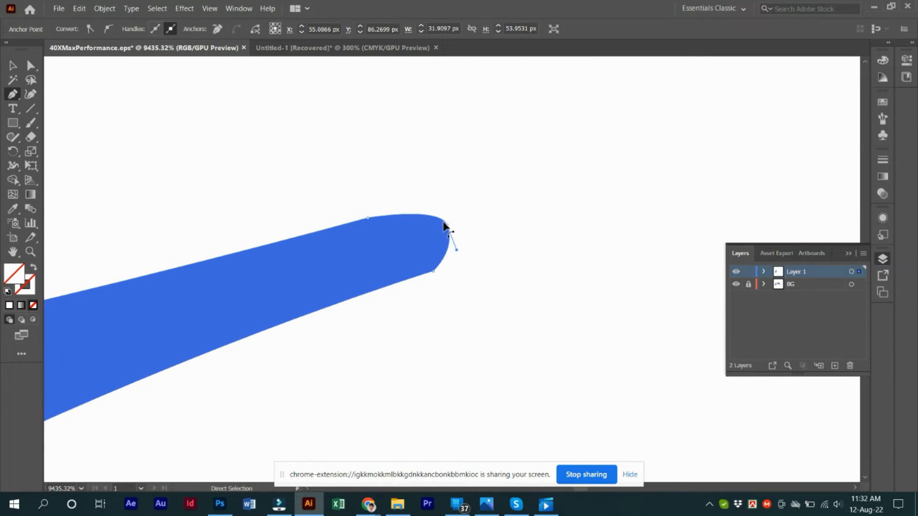
pyautogui.click(433, 271)
pyautogui.hotkey('ctrl', 'z')
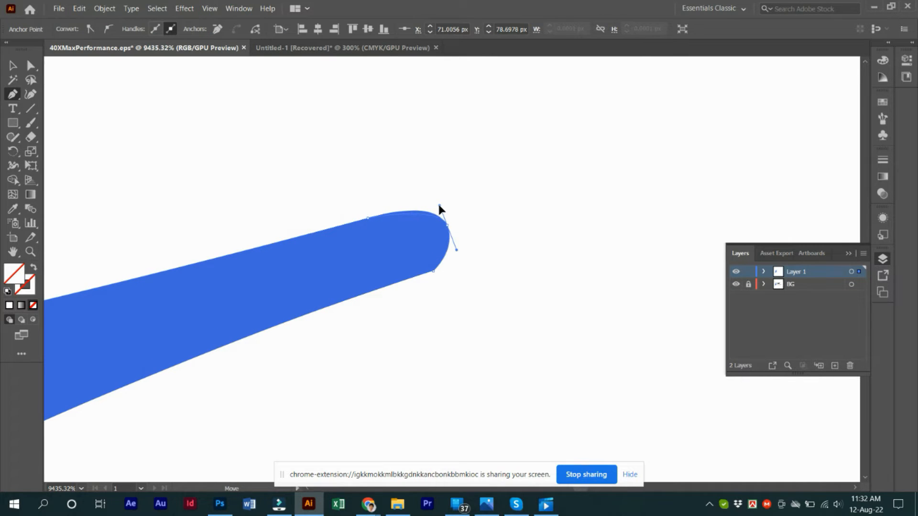
# - Fine-tune the end point and its handles to smooth the outstretched arm's rounded tip, then deselect the path
pyautogui.moveTo(449, 229); pyautogui.dragTo(446, 196)
pyautogui.keyDown('ctrl'); pyautogui.click(451, 204); pyautogui.keyUp('ctrl')
pyautogui.keyDown('ctrl'); pyautogui.click(461, 228); pyautogui.keyUp('ctrl')
pyautogui.keyDown('ctrl'); pyautogui.click(459, 224); pyautogui.keyUp('ctrl')
pyautogui.moveTo(469, 248); pyautogui.dragTo(469, 250)
pyautogui.press('v')
pyautogui.click(276, 163)
# - Extend the tip corner of the figure's raised arm and add an anchor point on its curved end with the Pen tool
pyautogui.scroll(-9, 315, 188)
pyautogui.moveTo(270, 124); pyautogui.dragTo(338, 213)
pyautogui.scroll(3, 339, 213)
pyautogui.scroll(4, 338, 213)
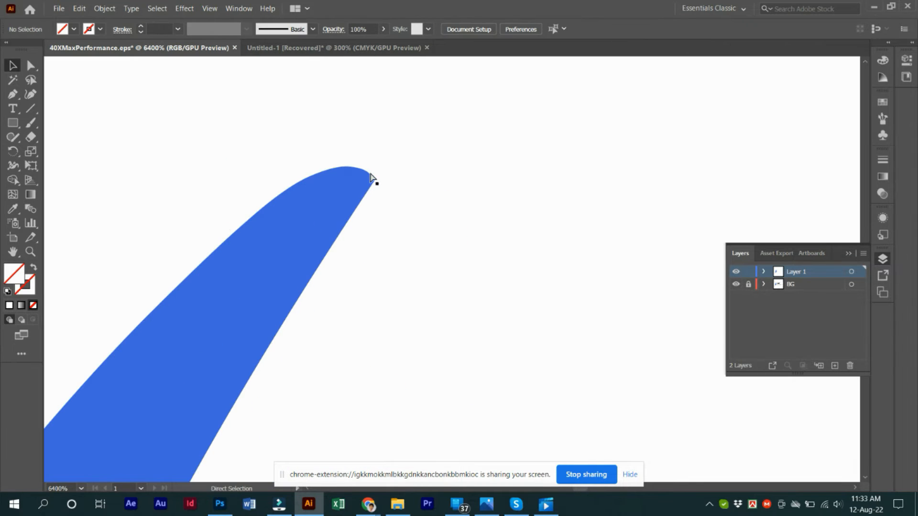
pyautogui.keyDown('ctrl'); pyautogui.click(375, 178); pyautogui.keyUp('ctrl')
pyautogui.keyDown('ctrl'); pyautogui.click(370, 173); pyautogui.keyUp('ctrl')
pyautogui.keyDown('ctrl'); pyautogui.click(361, 168); pyautogui.keyUp('ctrl')
pyautogui.press('p')
pyautogui.keyDown('ctrl'); pyautogui.click(361, 170); pyautogui.keyUp('ctrl')
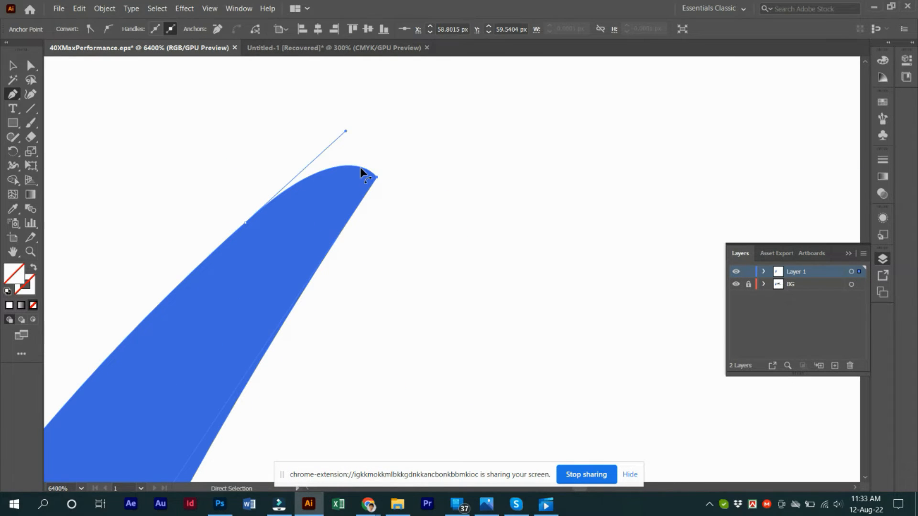
pyautogui.keyDown('ctrl'); pyautogui.click(359, 166); pyautogui.keyUp('ctrl')
pyautogui.click(359, 167)
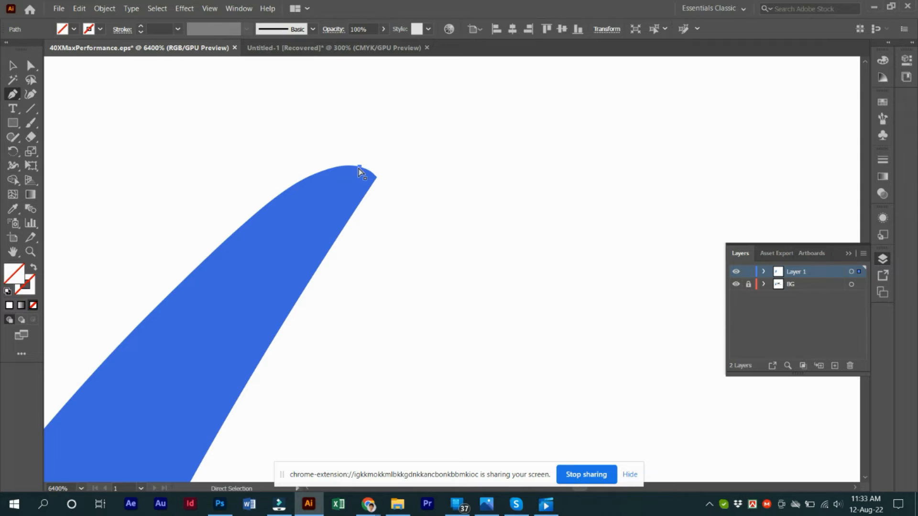
# - Undo the last point edits on the raised arm, then pull its tip corner inward and adjust the new point's handles
pyautogui.hotkey('ctrl', 'z')
pyautogui.hotkey('ctrl', 'z')
pyautogui.hotkey('ctrl', 'z')
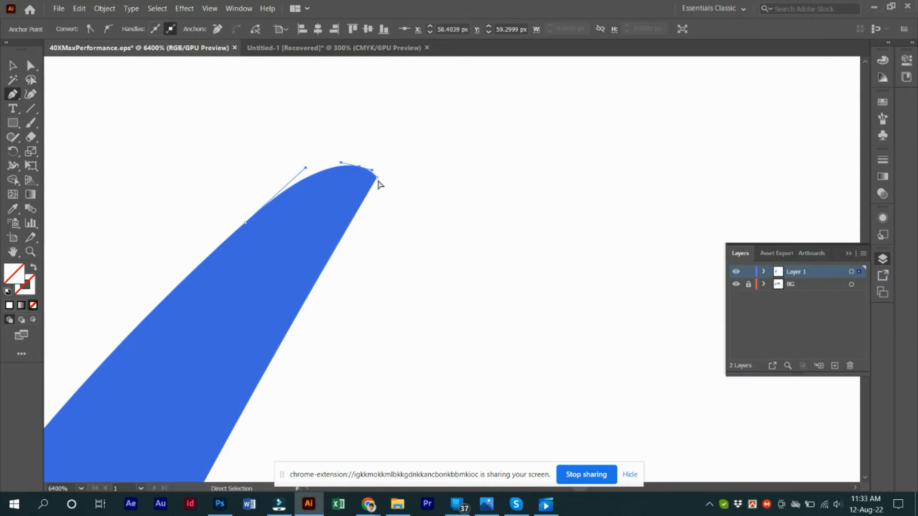
pyautogui.moveTo(373, 190); pyautogui.dragTo(345, 191)
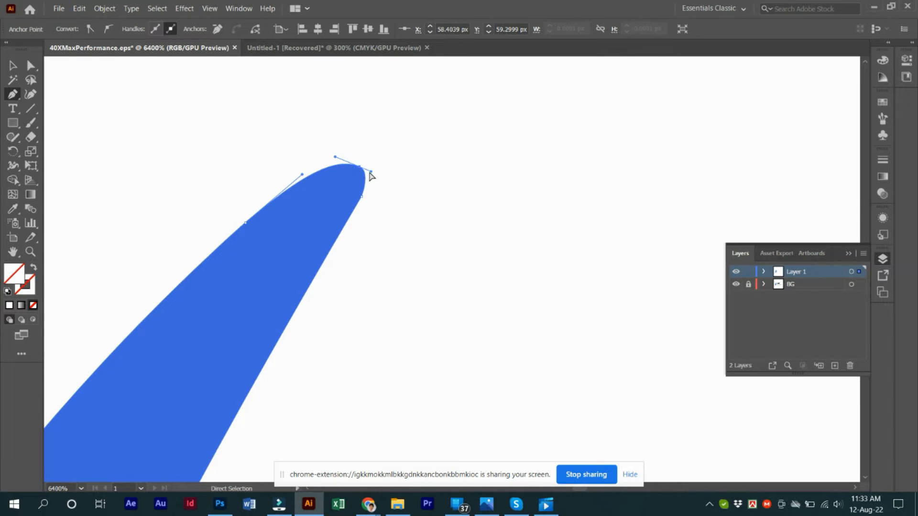
pyautogui.keyDown('ctrl'); pyautogui.click(371, 175); pyautogui.keyUp('ctrl')
# - Refine the direction handles at the raised arm's end into a smooth rounded tip and deselect the path
pyautogui.scroll(2, 368, 175)
pyautogui.keyDown('ctrl'); pyautogui.click(364, 297); pyautogui.keyUp('ctrl')
pyautogui.moveTo(372, 293); pyautogui.dragTo(370, 287)
pyautogui.keyDown('ctrl'); pyautogui.click(370, 289); pyautogui.keyUp('ctrl')
pyautogui.keyDown('ctrl'); pyautogui.click(365, 287); pyautogui.keyUp('ctrl')
pyautogui.keyDown('ctrl'); pyautogui.click(309, 262); pyautogui.keyUp('ctrl')
pyautogui.keyDown('ctrl'); pyautogui.click(361, 292); pyautogui.keyUp('ctrl')
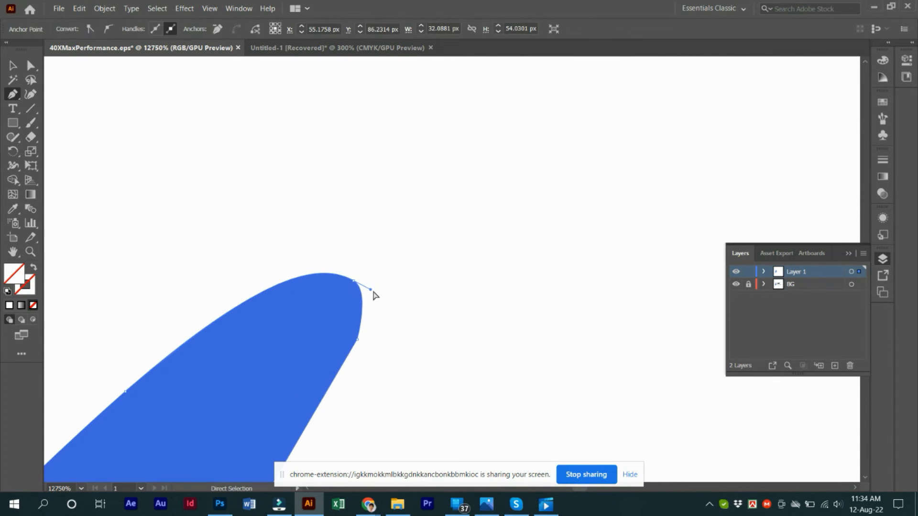
pyautogui.moveTo(378, 289); pyautogui.dragTo(378, 287)
pyautogui.press('v')
pyautogui.click(336, 177)
# - Examine the redrawn figure at several zoom levels and compare its shapes with the pixelated logo below
pyautogui.scroll(-10, 336, 180)
pyautogui.moveTo(336, 181); pyautogui.dragTo(379, 234)
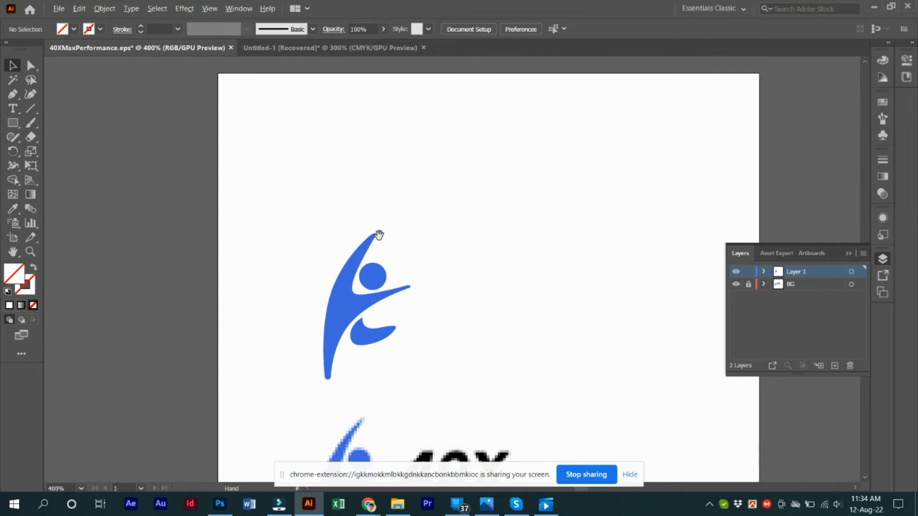
pyautogui.scroll(-1, 379, 234)
pyautogui.moveTo(432, 351); pyautogui.dragTo(392, 319)
pyautogui.moveTo(342, 415); pyautogui.dragTo(340, 407)
pyautogui.scroll(-3, 365, 256)
pyautogui.scroll(2, 359, 254)
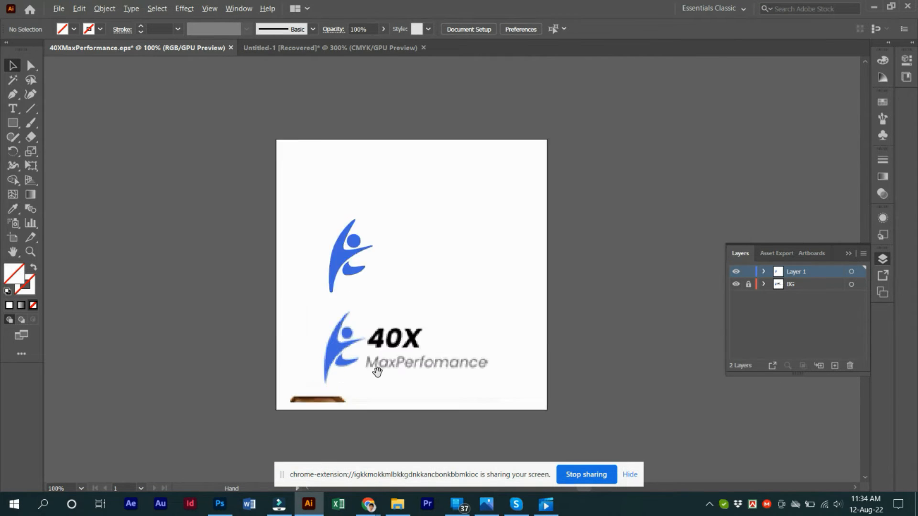
pyautogui.scroll(2, 377, 372)
pyautogui.scroll(2, 310, 352)
pyautogui.scroll(-2, 300, 335)
pyautogui.scroll(2, 301, 334)
# - Duplicate the vector figure group and place the copy over the figure in the pixelated logo
pyautogui.click(284, 200)
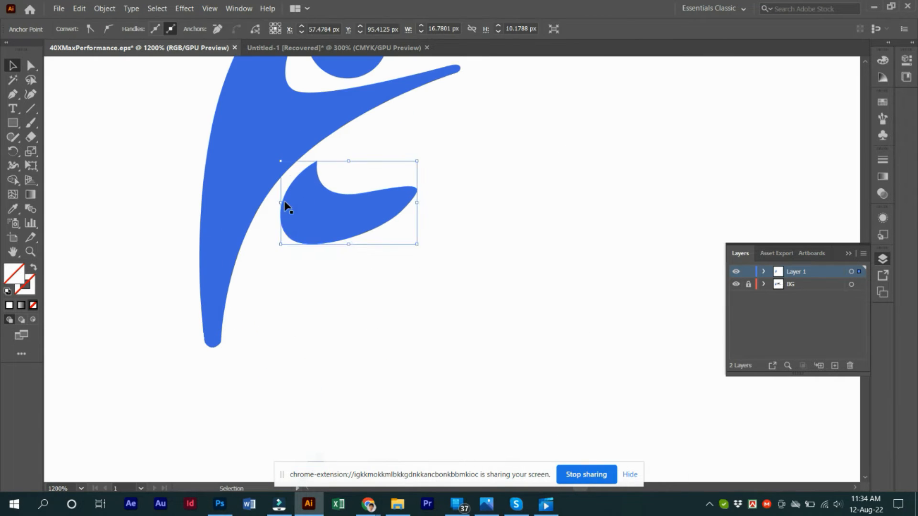
pyautogui.scroll(-4, 303, 207)
pyautogui.click(334, 242)
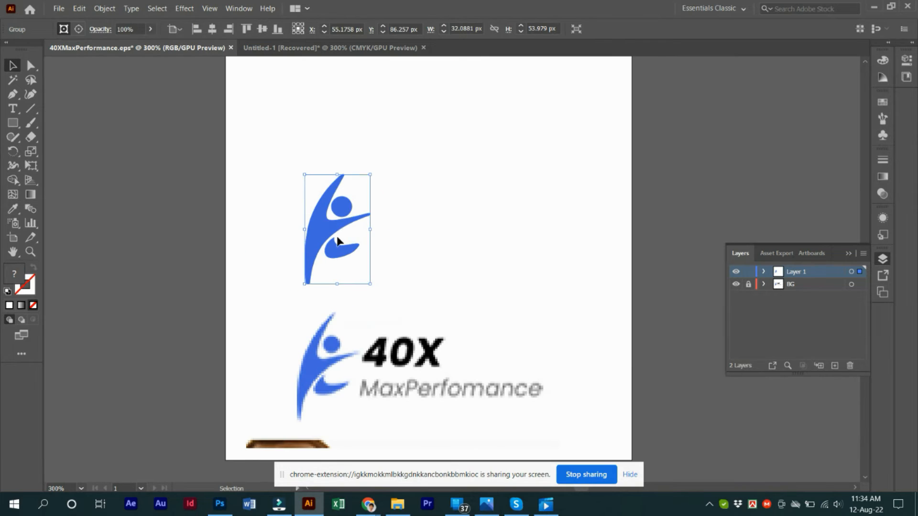
pyautogui.moveTo(335, 242); pyautogui.dragTo(319, 374)
pyautogui.scroll(3, 311, 369)
pyautogui.doubleClick(295, 362)
pyautogui.doubleClick(293, 358)
pyautogui.scroll(-2, 314, 314)
pyautogui.hotkey('alt', 'space')
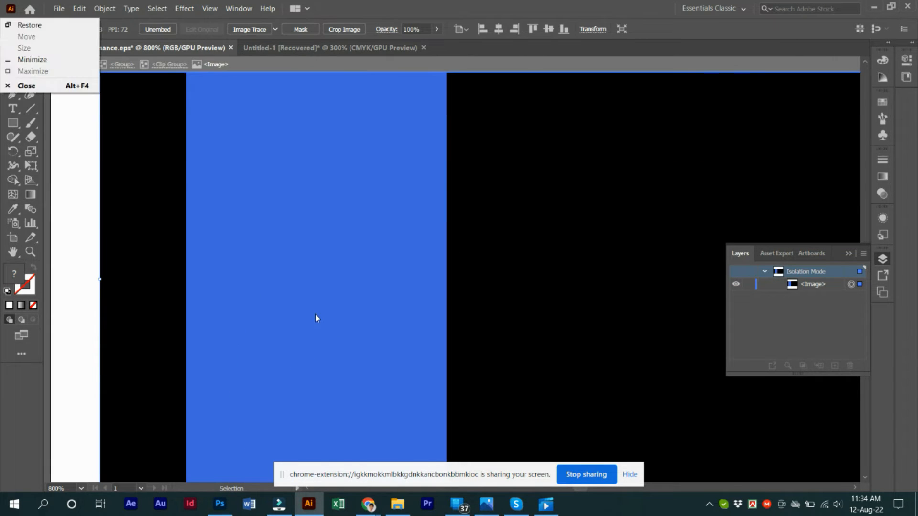
pyautogui.doubleClick(69, 114)
# - Ungroup the copied figure into separate clip groups and move it to the empty area at the artboard's right side
pyautogui.click(263, 305)
pyautogui.moveTo(263, 310); pyautogui.dragTo(118, 262)
pyautogui.rightClick(128, 196)
pyautogui.click(164, 274)
pyautogui.scroll(-3, 247, 310)
pyautogui.moveTo(209, 285); pyautogui.dragTo(484, 193)
pyautogui.rightClick(480, 195)
pyautogui.click(534, 272)
pyautogui.click(483, 220)
pyautogui.click(505, 160)
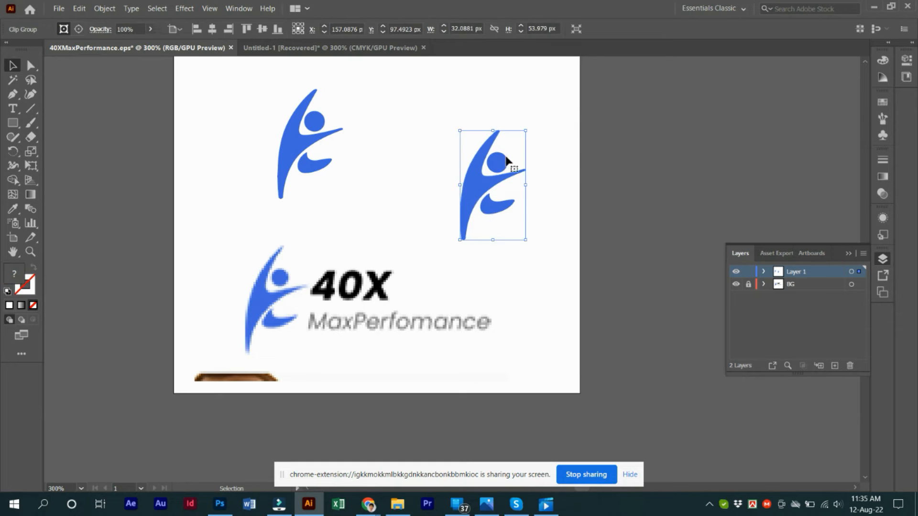
# - Isolate the copied body's clip group and crop the embedded image inside it
pyautogui.doubleClick(473, 202)
pyautogui.doubleClick(474, 201)
pyautogui.press('Escape')
pyautogui.rightClick(473, 194)
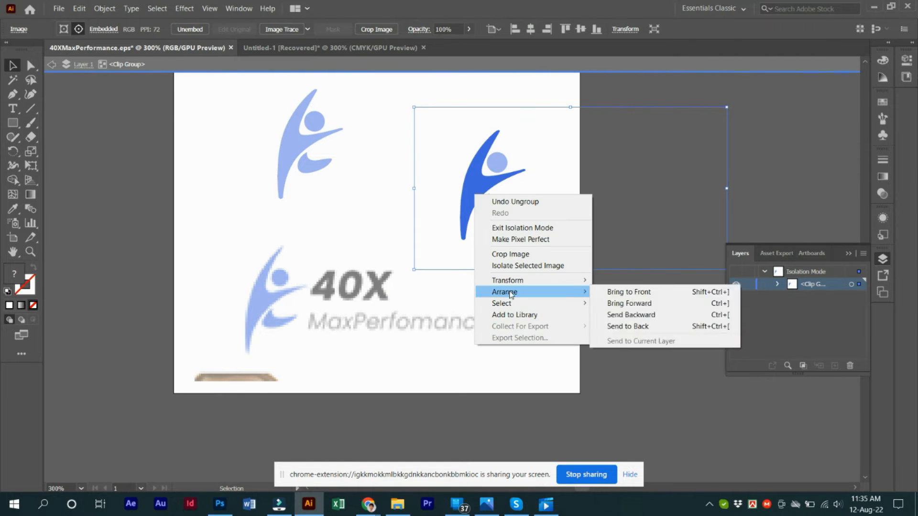
pyautogui.click(492, 254)
pyautogui.press('Return')
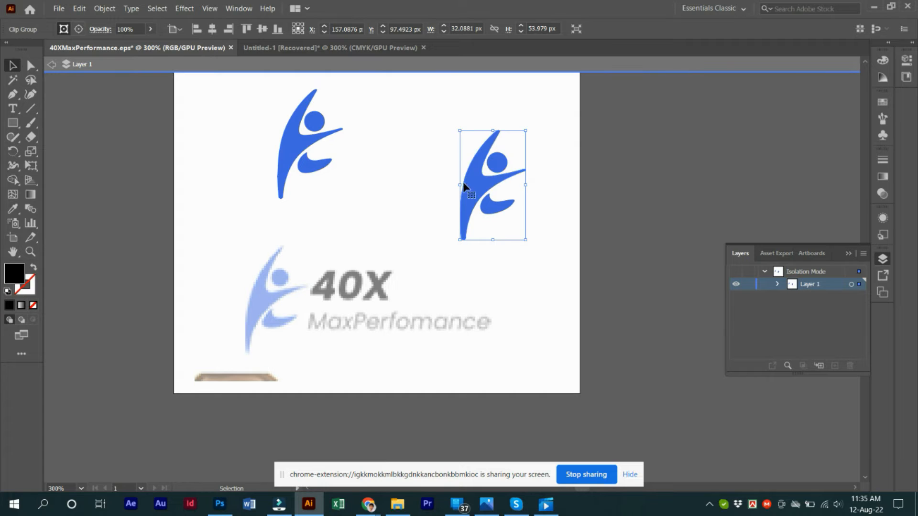
# - Separate the copied body shape from the head and leg pieces and fill it with red
pyautogui.doubleClick(467, 196)
pyautogui.doubleClick(467, 199)
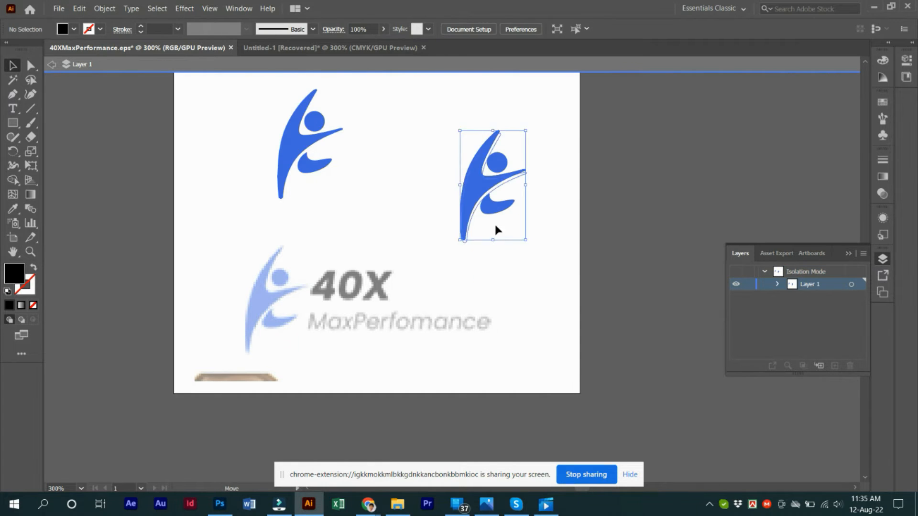
pyautogui.moveTo(495, 229); pyautogui.dragTo(337, 193)
pyautogui.doubleClick(14, 274)
pyautogui.click(573, 178)
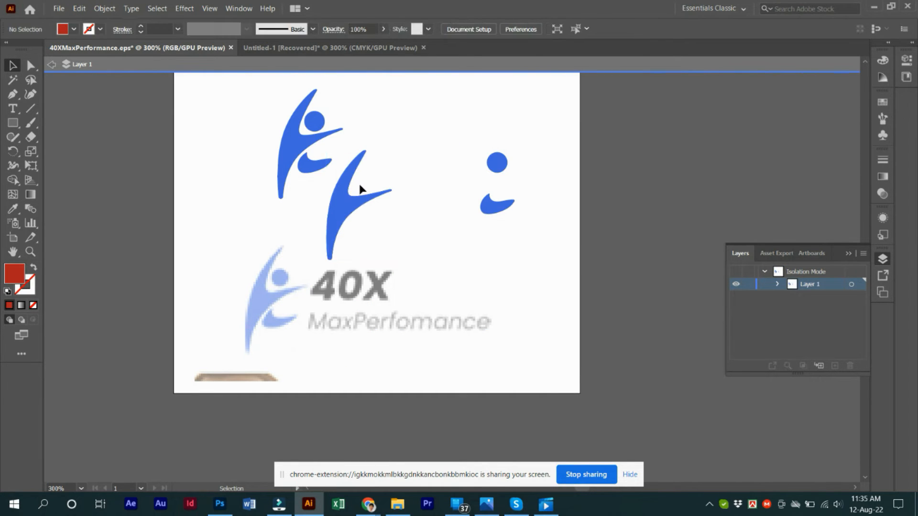
pyautogui.click(358, 194)
pyautogui.click(438, 246)
# - Move the copied lower-leg piece slightly down and to the left, away from the head circle
pyautogui.click(482, 212)
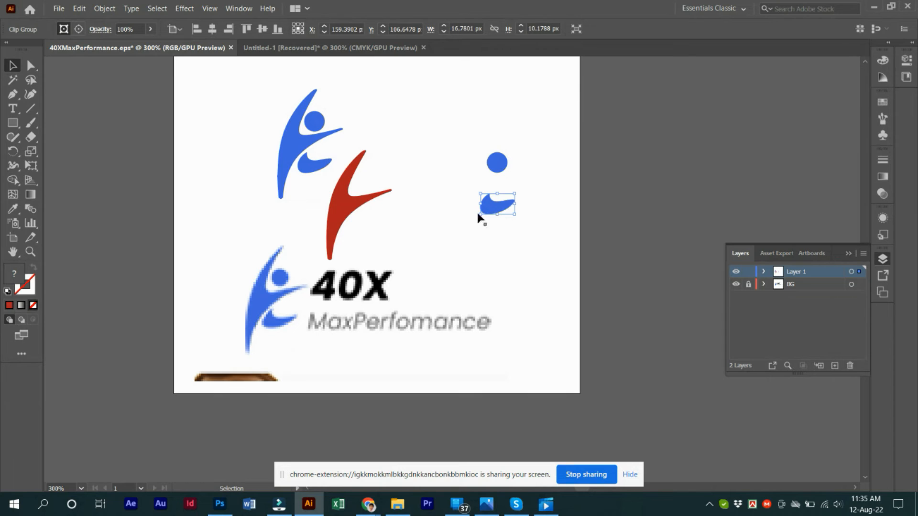
pyautogui.click(8, 292)
pyautogui.click(34, 268)
pyautogui.moveTo(494, 211)
pyautogui.mouseDown()
pyautogui.moveTo(492, 234)
pyautogui.moveTo(485, 231)
pyautogui.mouseUp()
pyautogui.click(425, 227)
pyautogui.click(339, 208)
# - Move the copied head circle down near the leg piece and delete the image clipped inside it
pyautogui.click(501, 167)
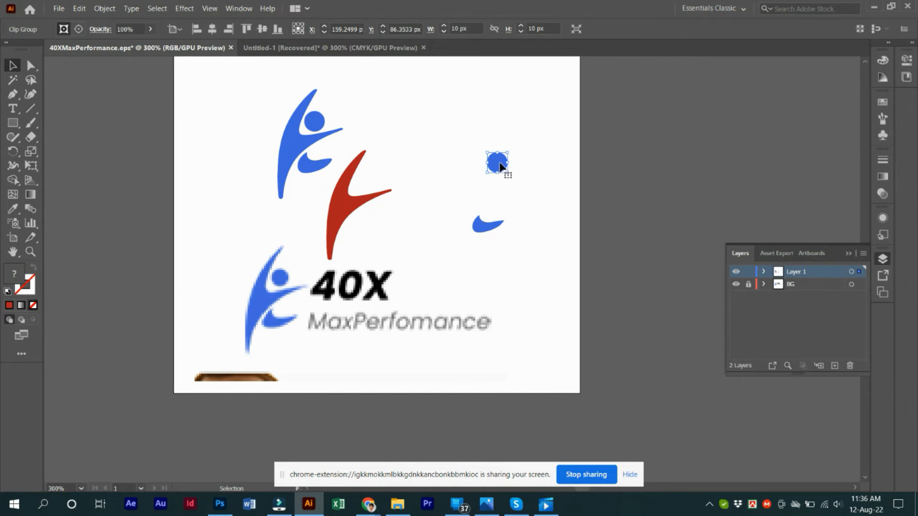
pyautogui.moveTo(499, 164); pyautogui.dragTo(498, 197)
pyautogui.rightClick(502, 201)
pyautogui.click(582, 274)
pyautogui.moveTo(582, 269); pyautogui.dragTo(598, 299)
pyautogui.press('Delete')
pyautogui.doubleClick(505, 266)
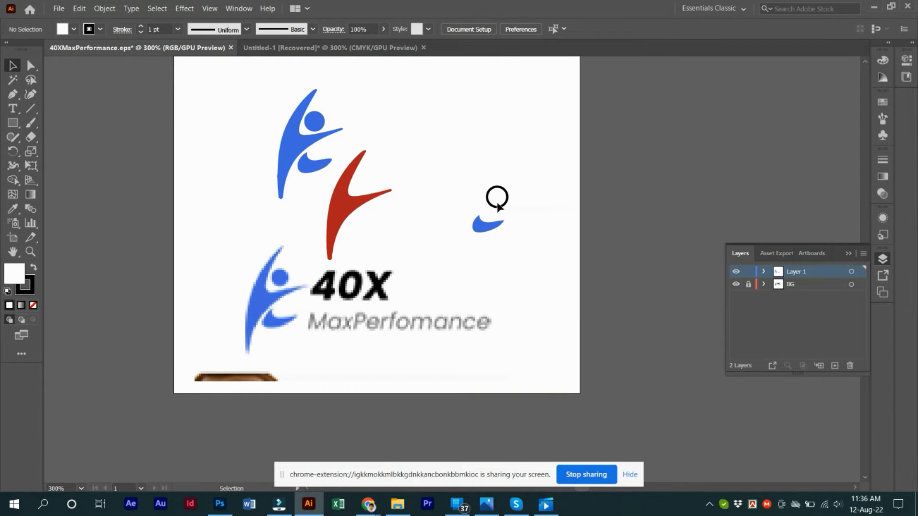
# - Swap the copied head circle's fill and stroke colors to make it solid black
pyautogui.click(497, 203)
pyautogui.click(33, 267)
pyautogui.click(199, 170)
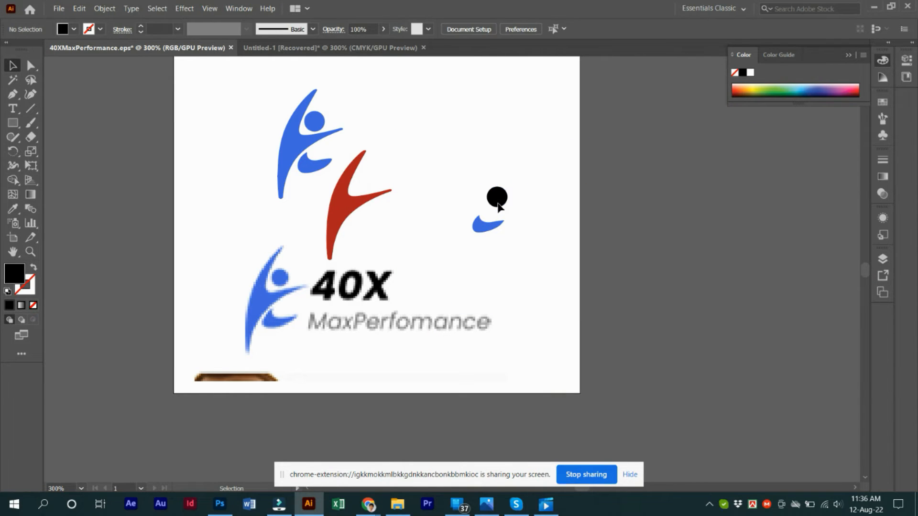
# - Move the lower-leg piece to the left, delete the image clipped inside it and leave isolation mode
pyautogui.click(488, 224)
pyautogui.rightClick(494, 227)
pyautogui.moveTo(495, 225); pyautogui.dragTo(478, 226)
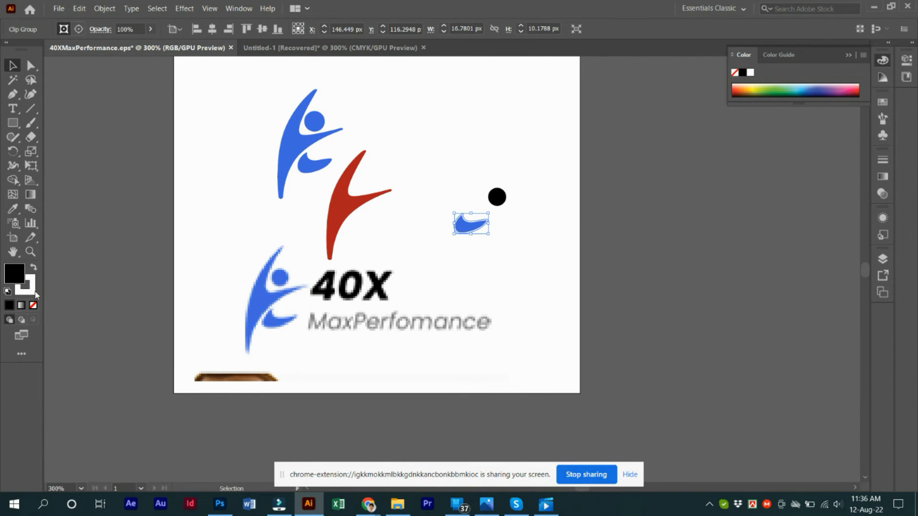
pyautogui.click(501, 242)
pyautogui.doubleClick(471, 226)
pyautogui.moveTo(560, 260); pyautogui.dragTo(591, 406)
pyautogui.press('Delete')
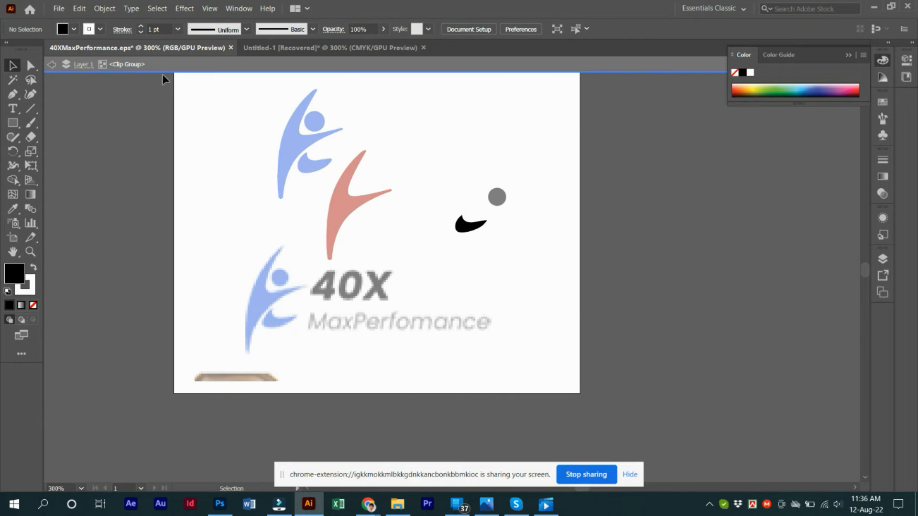
pyautogui.click(52, 63)
pyautogui.click(371, 223)
pyautogui.click(304, 143)
pyautogui.doubleClick(301, 144)
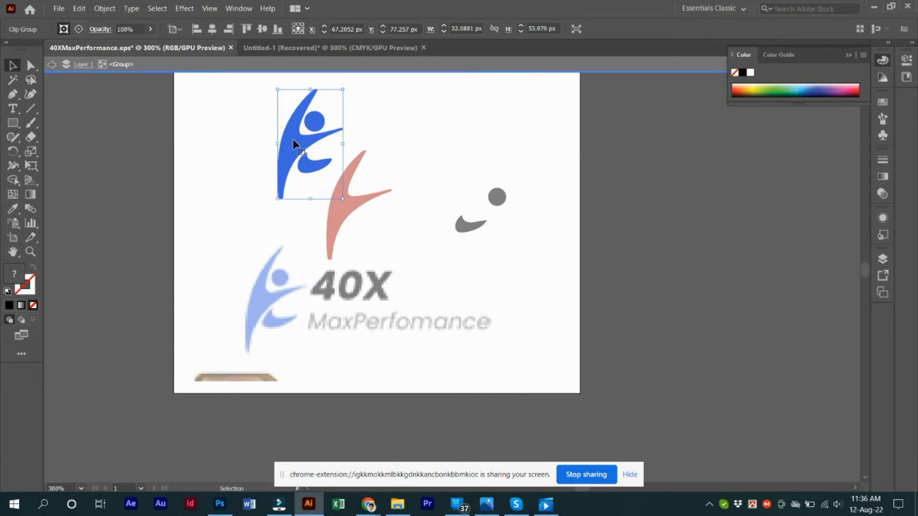
pyautogui.click(63, 65)
pyautogui.click(64, 65)
pyautogui.click(63, 66)
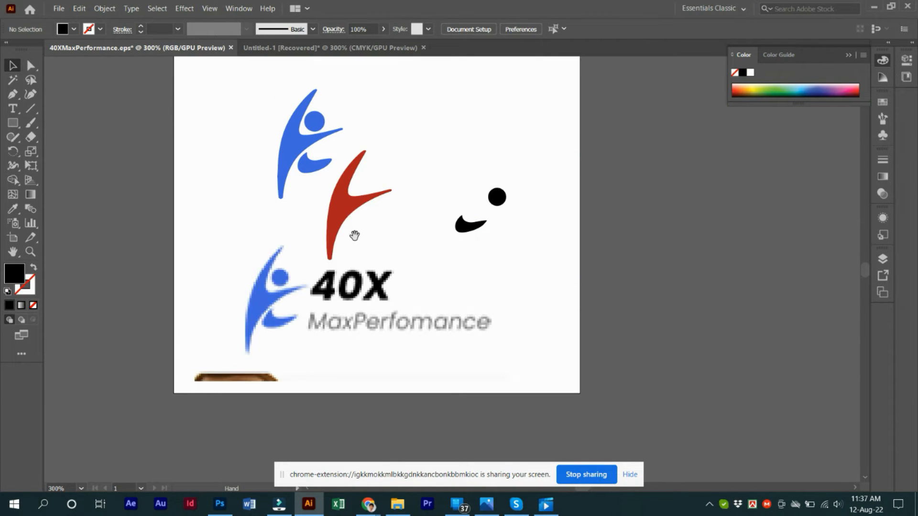
# - Switch to Photoshop to get the logo's blue, then return to Illustrator and fill the separate body shape with it
pyautogui.keyDown('ctrl'); pyautogui.click(338, 234); pyautogui.keyUp('ctrl')
pyautogui.click(375, 191)
pyautogui.doubleClick(11, 280)
pyautogui.click(220, 504)
pyautogui.click(282, 293)
pyautogui.click(7, 414)
pyautogui.hotkey('alt', 'Tab')
pyautogui.click(577, 180)
pyautogui.click(530, 234)
# - Remove the lower-leg piece's stroke and fill it with the copied blue color code
pyautogui.click(344, 223)
pyautogui.click(461, 229)
pyautogui.click(508, 224)
pyautogui.click(29, 290)
pyautogui.click(35, 306)
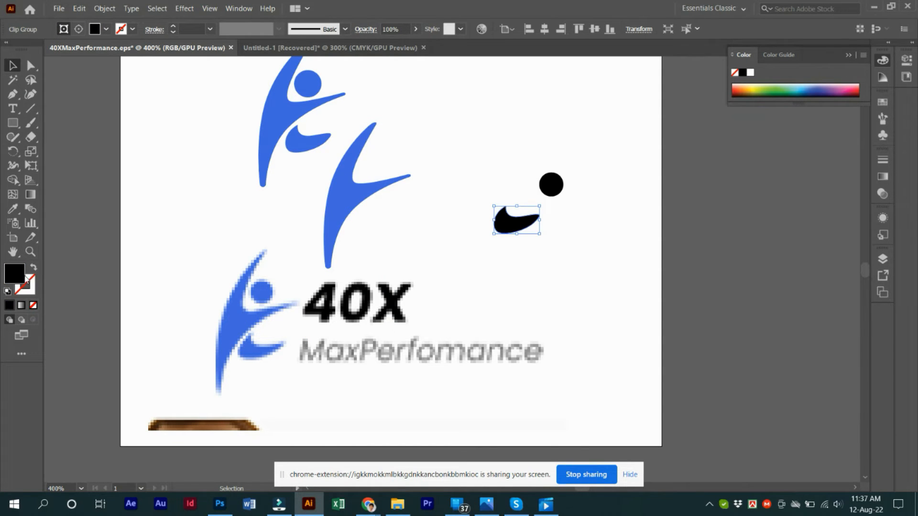
pyautogui.doubleClick(12, 273)
pyautogui.hotkey('ctrl', 'v')
pyautogui.click(580, 165)
pyautogui.click(576, 206)
pyautogui.moveTo(556, 196); pyautogui.dragTo(479, 285)
pyautogui.scroll(2, 479, 285)
pyautogui.scroll(-4, 480, 284)
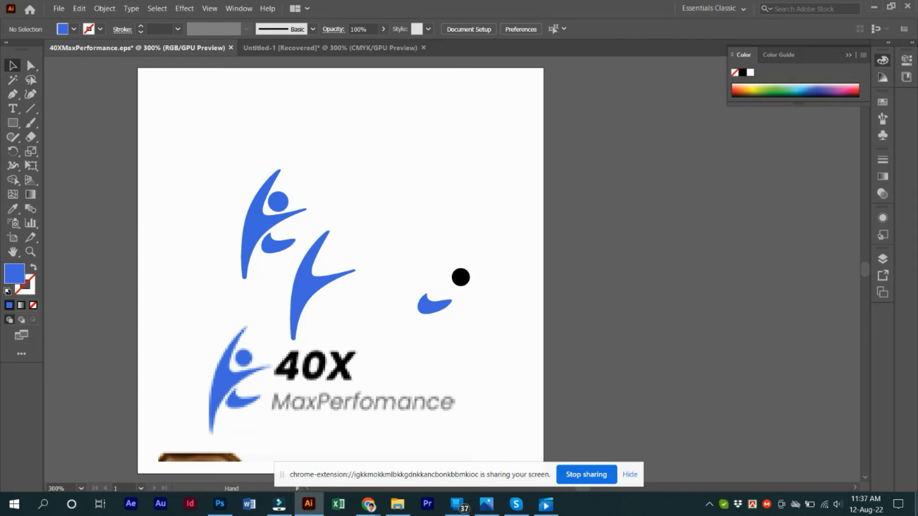
# - Remove the head circle's stroke and fill the circle with the copied blue color code
pyautogui.click(465, 276)
pyautogui.click(28, 290)
pyautogui.click(33, 306)
pyautogui.doubleClick(15, 275)
pyautogui.hotkey('ctrl', 'v')
pyautogui.click(585, 177)
pyautogui.click(535, 219)
pyautogui.click(467, 279)
pyautogui.keyDown('shift'); pyautogui.click(432, 306); pyautogui.keyUp('shift')
pyautogui.keyDown('shift'); pyautogui.click(311, 282); pyautogui.keyUp('shift')
pyautogui.moveTo(410, 256); pyautogui.dragTo(470, 304)
pyautogui.click(495, 299)
# - Bring the separate head circle and the lower-leg piece to the front of the stacking order
pyautogui.click(468, 280)
pyautogui.rightClick(468, 280)
pyautogui.moveTo(507, 407)
pyautogui.click(638, 408)
pyautogui.click(521, 354)
pyautogui.click(437, 310)
pyautogui.rightClick(437, 314)
pyautogui.moveTo(474, 261)
pyautogui.click(643, 261)
# - Bring the separate body shape to the front of the stacking order
pyautogui.click(334, 275)
pyautogui.rightClick(335, 275)
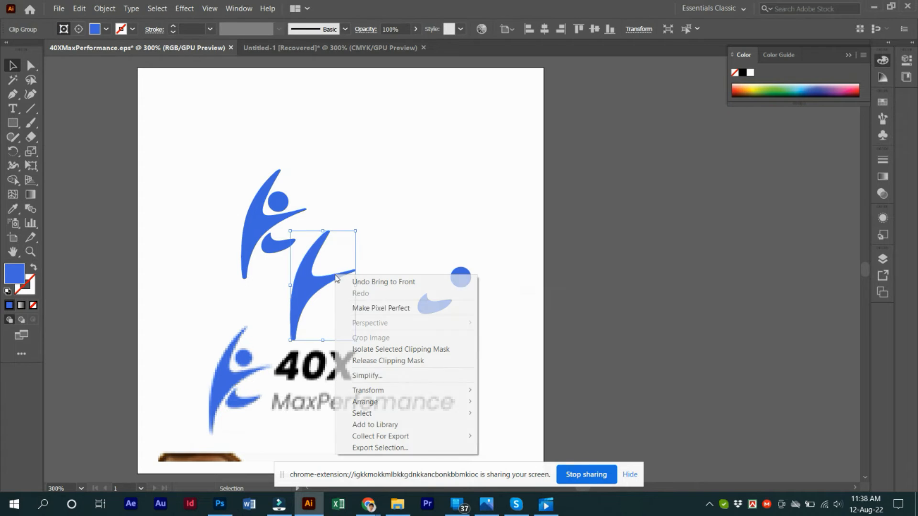
pyautogui.moveTo(404, 402)
pyautogui.click(531, 402)
pyautogui.click(449, 203)
# - Copy the separate body shape and paste it into the Untitled-1 document with the 40X MaxPerformance text
pyautogui.click(463, 279)
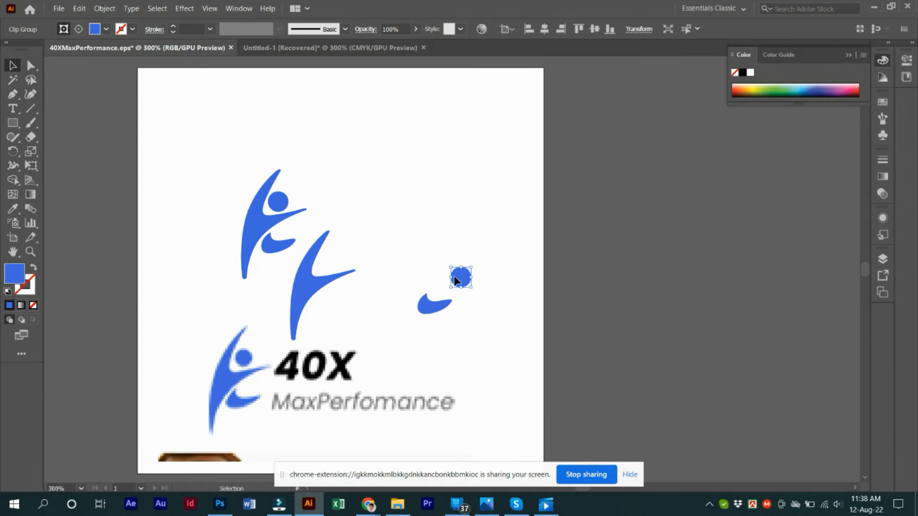
pyautogui.rightClick(464, 278)
pyautogui.click(465, 236)
pyautogui.click(330, 48)
pyautogui.click(137, 48)
pyautogui.click(321, 280)
pyautogui.hotkey('ctrl', 'c')
pyautogui.click(330, 48)
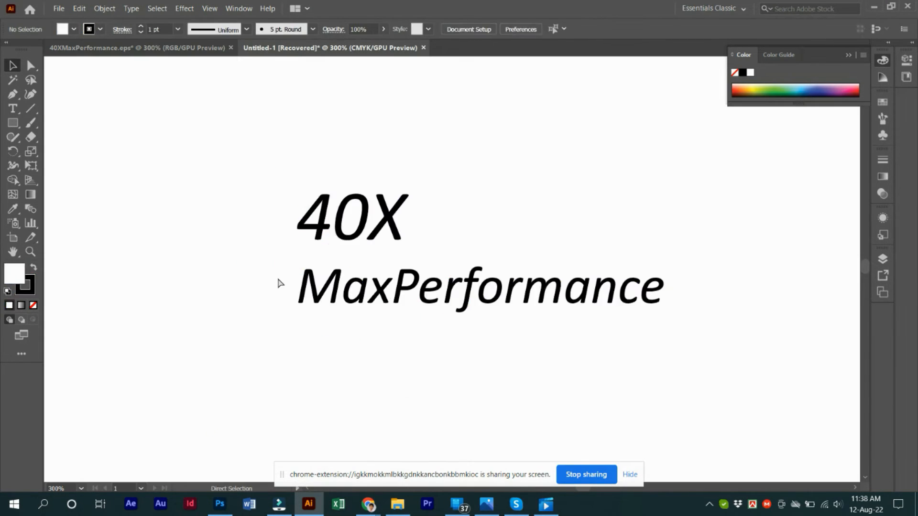
pyautogui.hotkey('ctrl', 'v')
# - Reposition the pasted body shape relative to the 40X MaxPerformance text
pyautogui.moveTo(221, 313); pyautogui.dragTo(478, 375)
pyautogui.click(428, 235)
pyautogui.moveTo(441, 301); pyautogui.dragTo(452, 305)
pyautogui.moveTo(440, 250); pyautogui.dragTo(440, 243)
pyautogui.rightClick(460, 258)
pyautogui.click(441, 254)
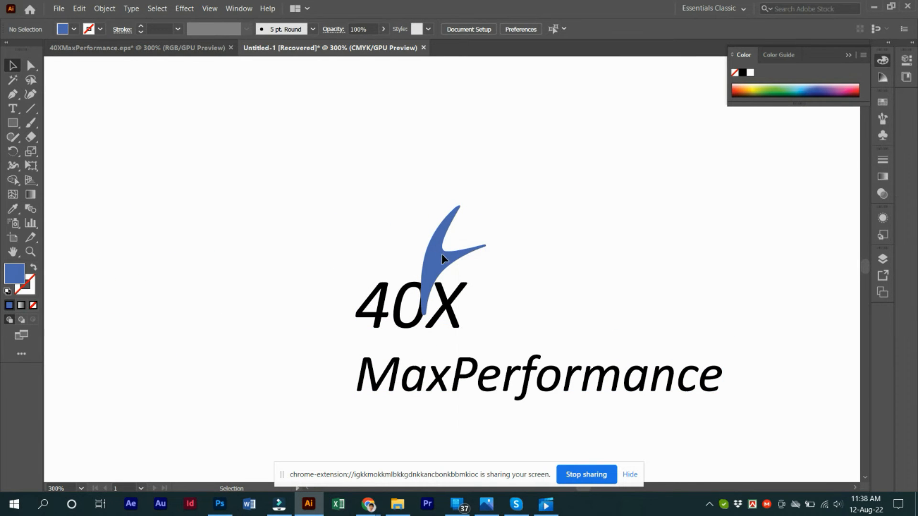
pyautogui.rightClick(448, 245)
pyautogui.click(512, 316)
pyautogui.doubleClick(86, 91)
pyautogui.rightClick(455, 262)
pyautogui.press('Escape')
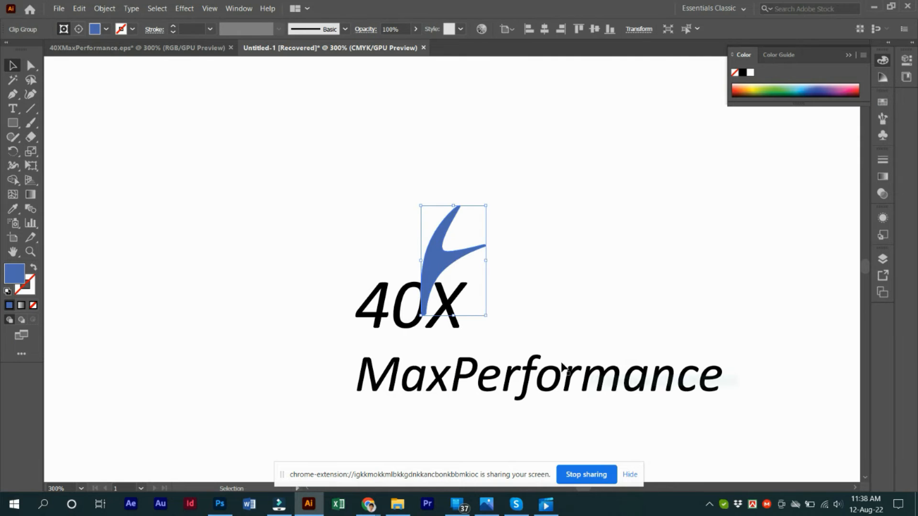
# - Move the pasted body shape off the lettering to the blank area beside the 40X text
pyautogui.moveTo(463, 253); pyautogui.dragTo(244, 270)
pyautogui.rightClick(362, 197)
pyautogui.click(368, 207)
pyautogui.click(411, 137)
# - Return to 40XMaxPerformance.eps and release the clipping masks of the separate body, lower-leg piece and head circle
pyautogui.click(105, 48)
pyautogui.rightClick(307, 269)
pyautogui.click(299, 275)
pyautogui.rightClick(316, 274)
pyautogui.click(359, 360)
pyautogui.click(400, 327)
pyautogui.rightClick(436, 310)
pyautogui.click(480, 395)
pyautogui.rightClick(470, 281)
pyautogui.click(500, 367)
# - Move the released head circle, lower-leg piece and body closer together beside the assembled blue figure
pyautogui.moveTo(455, 276); pyautogui.dragTo(431, 271)
pyautogui.moveTo(432, 307); pyautogui.dragTo(394, 297)
pyautogui.moveTo(315, 277); pyautogui.dragTo(369, 234)
# - Place the separate body shape over the pixelated figure and fill it with a muted grey-blue
pyautogui.moveTo(362, 245); pyautogui.dragTo(292, 237)
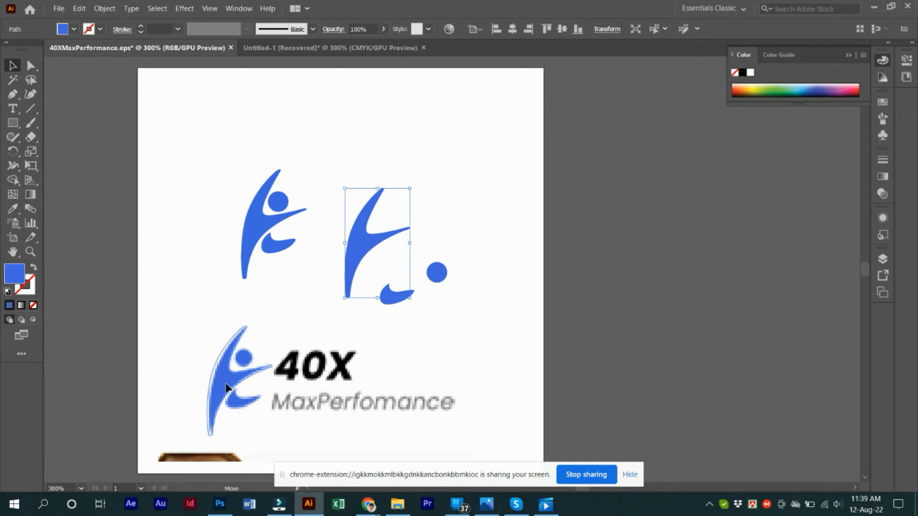
pyautogui.moveTo(226, 383); pyautogui.dragTo(226, 384)
pyautogui.doubleClick(14, 274)
pyautogui.click(345, 214)
pyautogui.click(583, 177)
pyautogui.click(202, 296)
# - Try to reshape the grey-blue body's arm tip to the pixelated arm, and delete the body shape
pyautogui.click(229, 378)
pyautogui.scroll(2, 231, 378)
pyautogui.scroll(2, 197, 363)
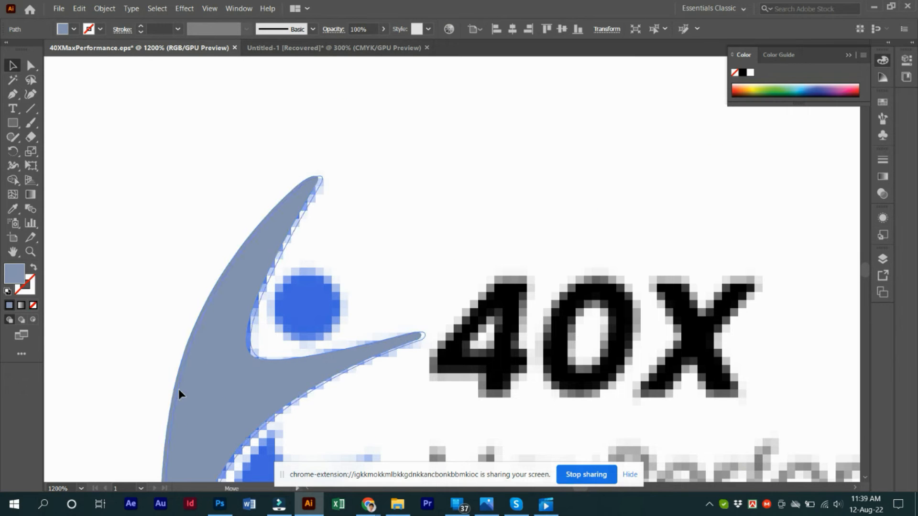
pyautogui.press('p')
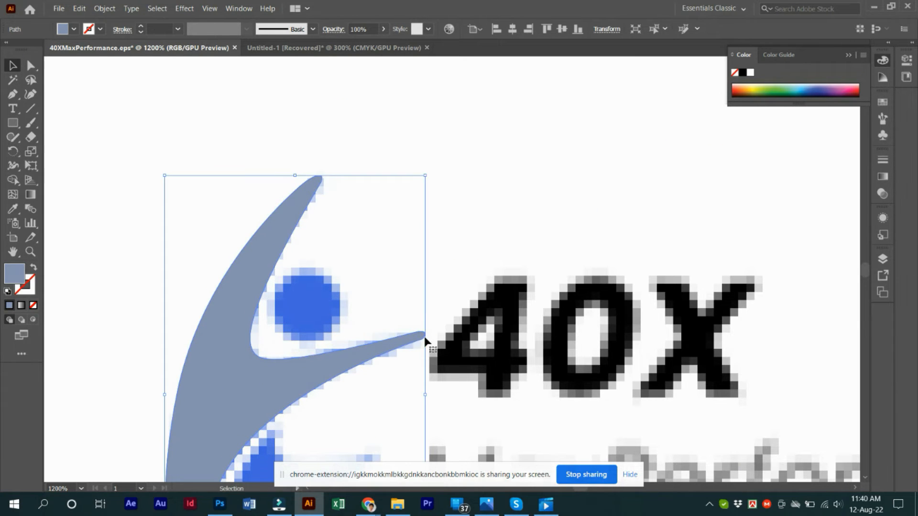
pyautogui.scroll(3, 429, 344)
pyautogui.moveTo(395, 333); pyautogui.dragTo(382, 346)
pyautogui.hotkey('ctrl', 'z')
pyautogui.keyDown('ctrl'); pyautogui.click(393, 331); pyautogui.keyUp('ctrl')
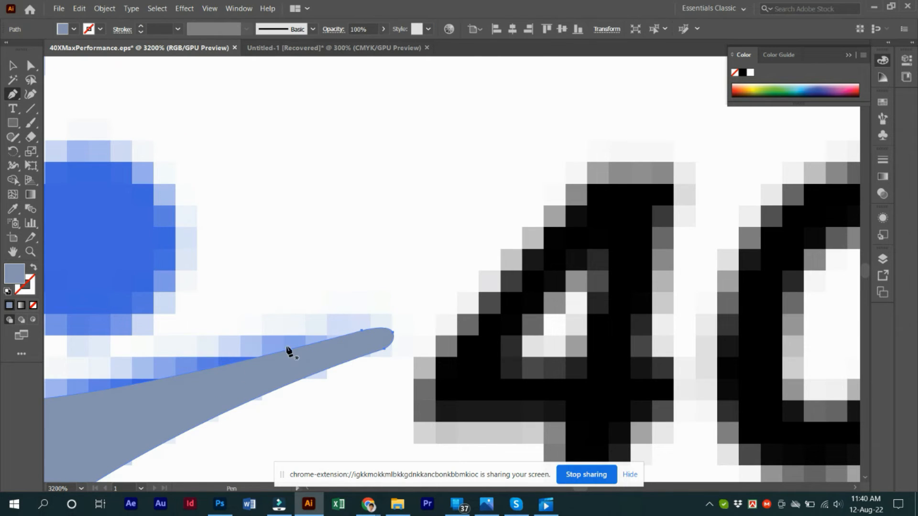
pyautogui.scroll(-3, 306, 351)
pyautogui.press('Delete')
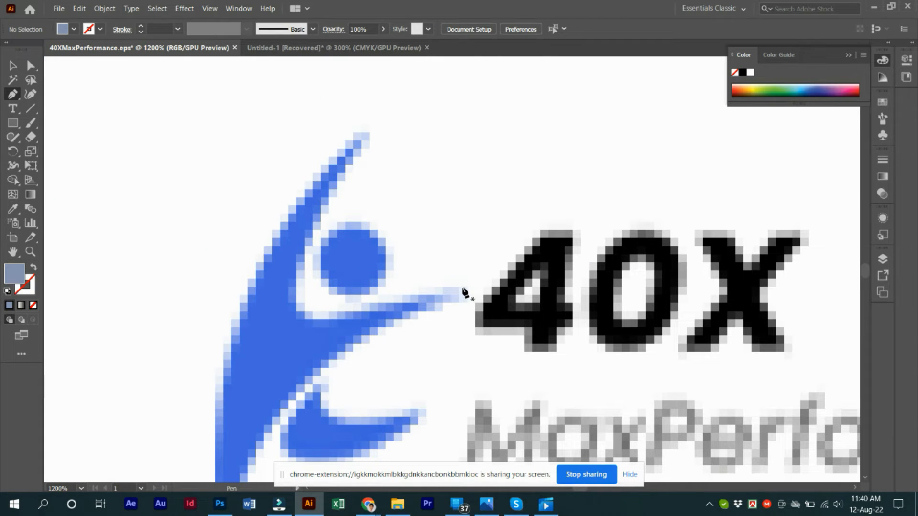
# - Trace the pixelated figure's outstretched arm with the Pen tool, from the inner corner around the tip to its underside
pyautogui.moveTo(306, 312); pyautogui.dragTo(307, 315)
pyautogui.moveTo(393, 302); pyautogui.dragTo(460, 298)
pyautogui.moveTo(260, 447); pyautogui.dragTo(258, 445)
pyautogui.scroll(-3, 253, 407)
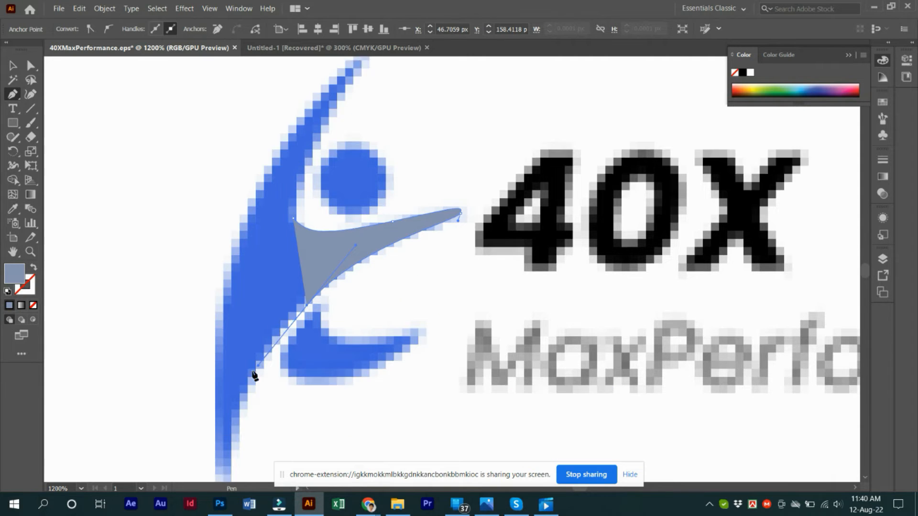
pyautogui.moveTo(298, 244); pyautogui.dragTo(288, 250)
pyautogui.moveTo(338, 191); pyautogui.dragTo(351, 176)
pyautogui.hotkey('ctrl', 'z')
pyautogui.keyDown('ctrl'); pyautogui.click(351, 176); pyautogui.keyUp('ctrl')
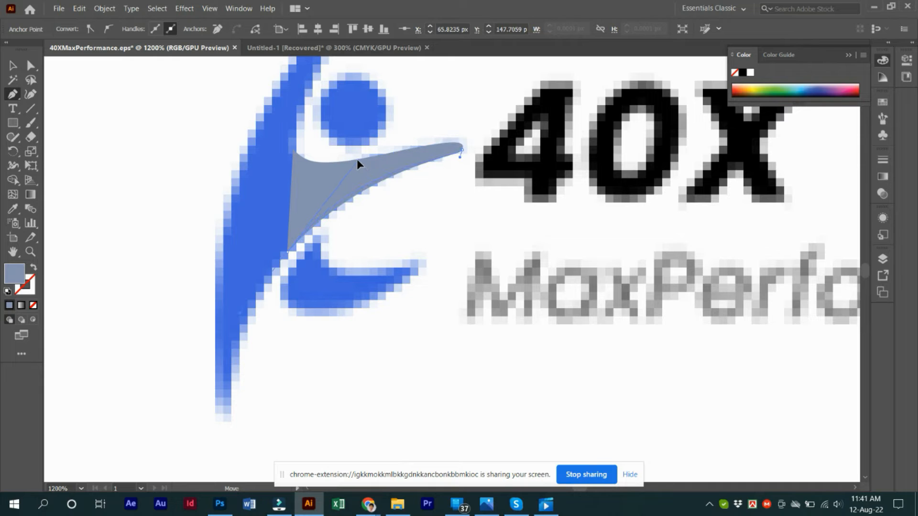
# - Continue the body outline around the foot, up the back and around the raised arm, and close the path
pyautogui.moveTo(231, 418); pyautogui.dragTo(228, 437)
pyautogui.hotkey('ctrl', 'z')
pyautogui.moveTo(214, 387); pyautogui.dragTo(213, 349)
pyautogui.moveTo(239, 186); pyautogui.dragTo(230, 282)
pyautogui.moveTo(280, 148); pyautogui.dragTo(284, 142)
pyautogui.moveTo(330, 93)
pyautogui.mouseDown()
pyautogui.moveTo(257, 250)
pyautogui.moveTo(288, 225)
pyautogui.mouseUp()
pyautogui.moveTo(258, 282); pyautogui.dragTo(259, 283)
pyautogui.moveTo(211, 403); pyautogui.dragTo(208, 466)
pyautogui.moveTo(214, 341); pyautogui.dragTo(220, 328)
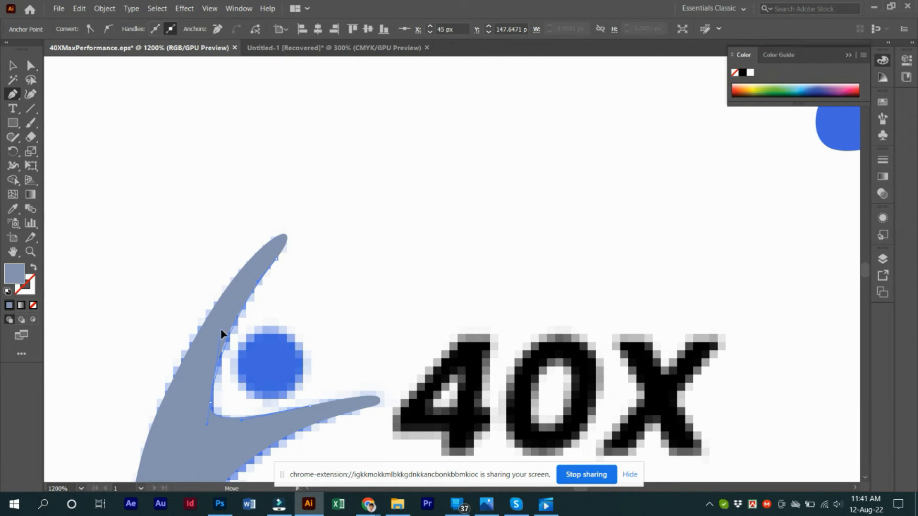
# - Refine the traced body's anchor points and handles along the arm and foot tip to follow the pixelated figure
pyautogui.keyDown('ctrl'); pyautogui.click(277, 420); pyautogui.keyUp('ctrl')
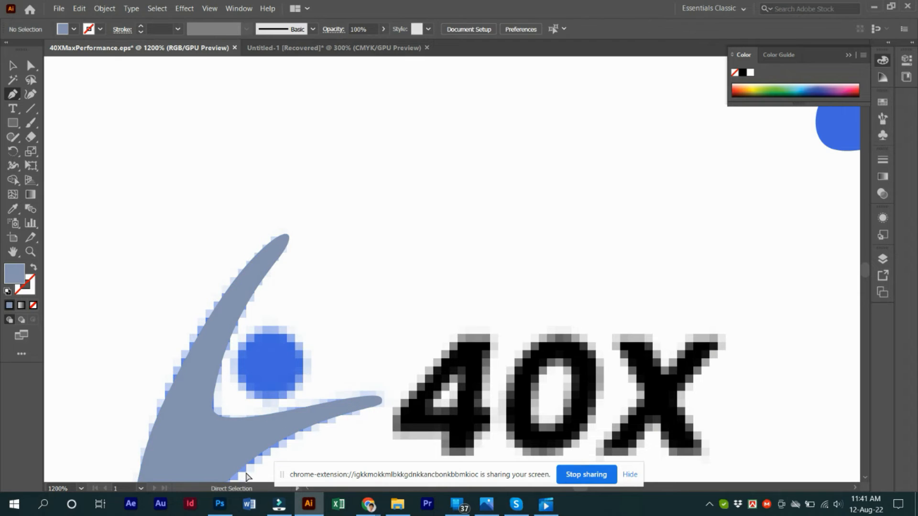
pyautogui.scroll(-2, 273, 393)
pyautogui.keyDown('ctrl'); pyautogui.click(380, 327); pyautogui.keyUp('ctrl')
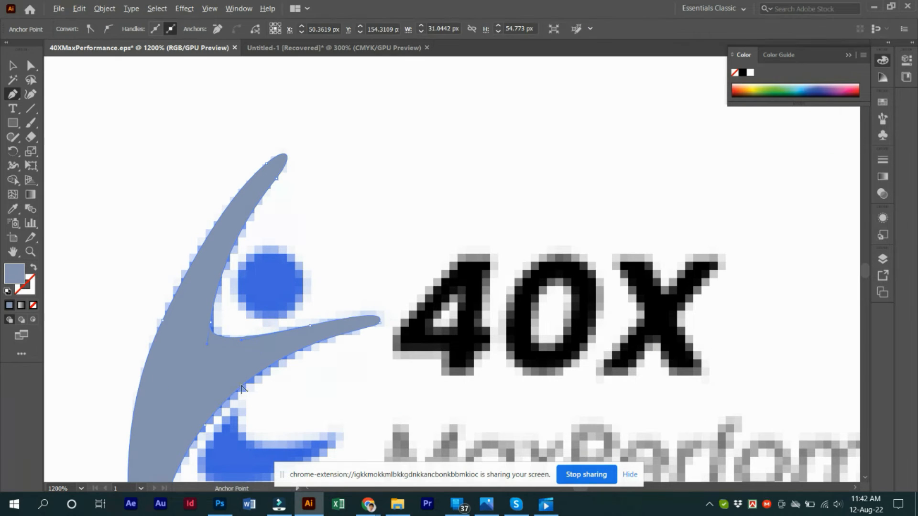
pyautogui.hotkey('ctrl', 'z')
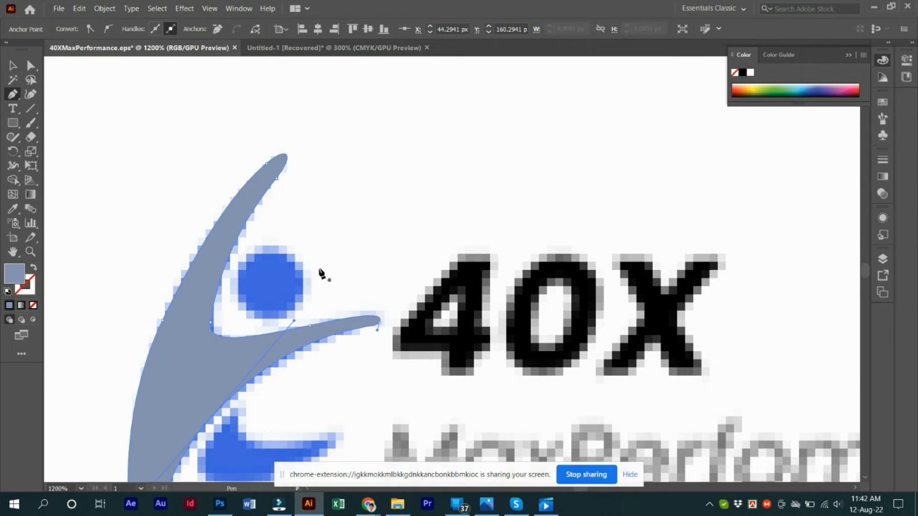
pyautogui.scroll(-4, 158, 421)
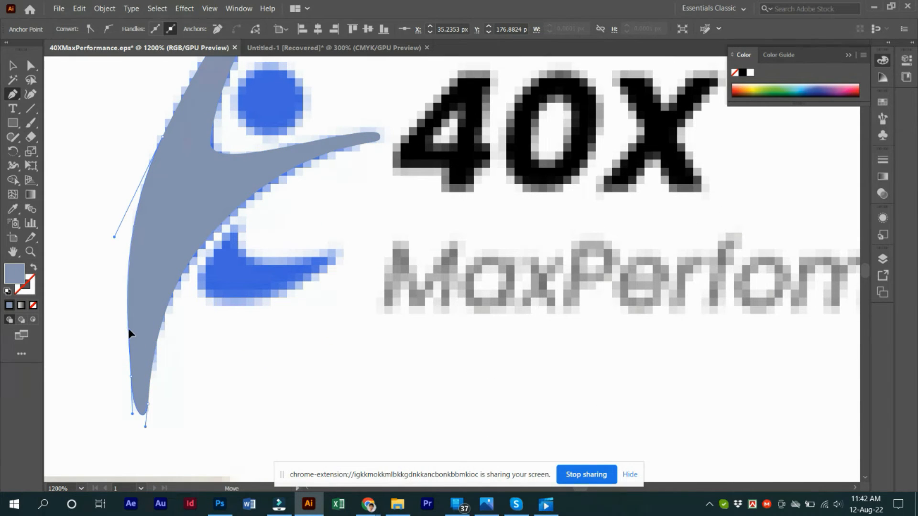
pyautogui.keyDown('ctrl'); pyautogui.click(144, 427); pyautogui.keyUp('ctrl')
pyautogui.keyDown('ctrl'); pyautogui.click(144, 412); pyautogui.keyUp('ctrl')
pyautogui.keyDown('ctrl'); pyautogui.click(145, 413); pyautogui.keyUp('ctrl')
pyautogui.keyDown('ctrl'); pyautogui.click(147, 409); pyautogui.keyUp('ctrl')
pyautogui.scroll(-3, 161, 411)
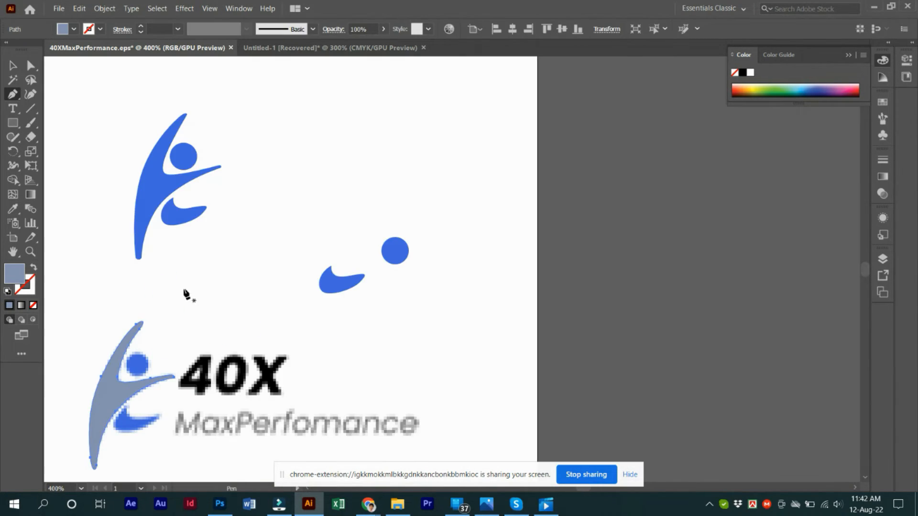
# - Move the separate blue head circle onto the pixelated head and fit it to that spot
pyautogui.click(12, 68)
pyautogui.scroll(-1, 179, 335)
pyautogui.scroll(1, 184, 332)
pyautogui.moveTo(282, 291); pyautogui.dragTo(336, 269)
pyautogui.moveTo(449, 235); pyautogui.dragTo(257, 301)
pyautogui.scroll(-2, 188, 357)
pyautogui.scroll(3, 129, 367)
pyautogui.moveTo(405, 251); pyautogui.dragTo(306, 323)
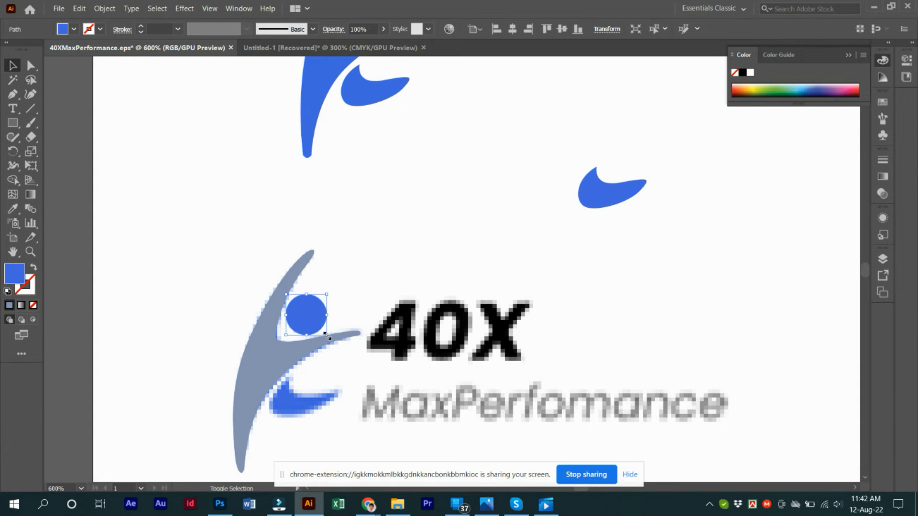
pyautogui.hotkey('ctrl', 'shift', 'a')
pyautogui.moveTo(321, 319); pyautogui.dragTo(285, 318)
# - Fill the positioned head circle with a light pink
pyautogui.doubleClick(15, 274)
pyautogui.click(363, 201)
pyautogui.click(473, 197)
pyautogui.click(334, 193)
pyautogui.click(584, 176)
pyautogui.keyDown('ctrl'); pyautogui.click(319, 309); pyautogui.keyUp('ctrl')
pyautogui.click(339, 286)
# - Move the separate blue lower-leg piece onto the pixelated lower leg
pyautogui.scroll(-3, 338, 286)
pyautogui.hotkey('ctrl', '-')
pyautogui.hotkey('ctrl', '-')
pyautogui.hotkey('ctrl', '-')
pyautogui.hotkey('ctrl', '-')
pyautogui.moveTo(563, 199); pyautogui.dragTo(405, 285)
pyautogui.hotkey('ctrl', '=')
pyautogui.hotkey('ctrl', '=')
pyautogui.hotkey('ctrl', '=')
pyautogui.hotkey('ctrl', '=')
# - Resize and nudge the lower-leg piece to line up with the pixelated lower leg
pyautogui.moveTo(488, 289); pyautogui.dragTo(461, 292)
pyautogui.moveTo(382, 323); pyautogui.dragTo(347, 429)
pyautogui.moveTo(407, 393); pyautogui.dragTo(451, 294)
pyautogui.hotkey('ctrl', 't')
pyautogui.moveTo(498, 326); pyautogui.dragTo(486, 319)
pyautogui.moveTo(416, 287); pyautogui.dragTo(421, 289)
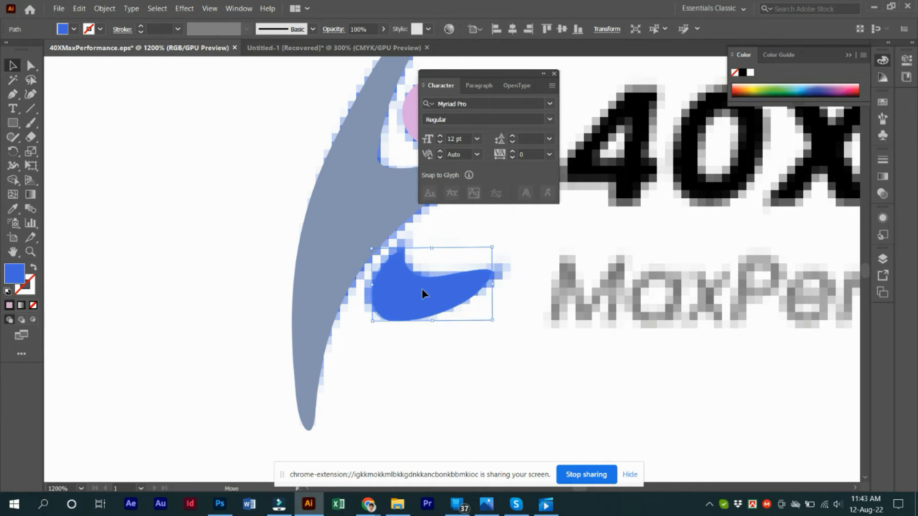
# - Extend the lower-leg piece's pointed end and widen its rounded end to cover the pixelated shape
pyautogui.click(478, 294)
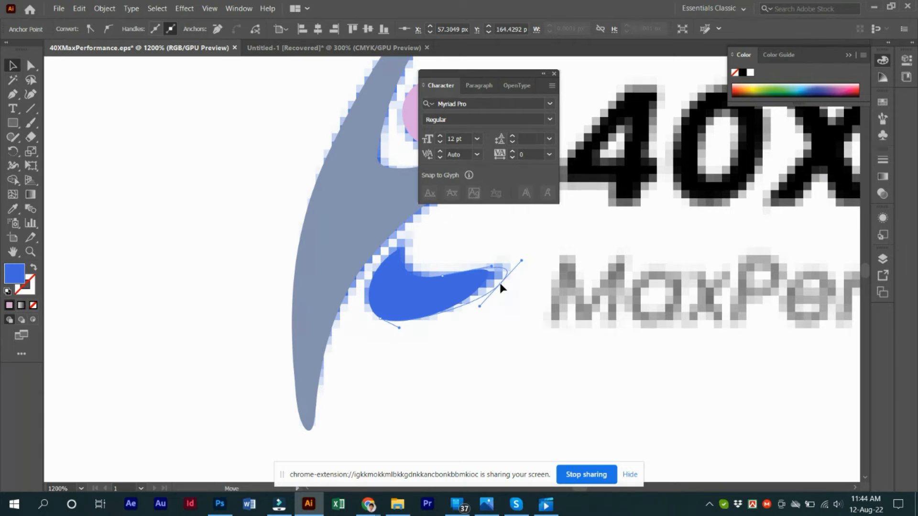
pyautogui.click(363, 271)
pyautogui.click(380, 318)
pyautogui.moveTo(362, 308); pyautogui.dragTo(354, 304)
pyautogui.click(442, 276)
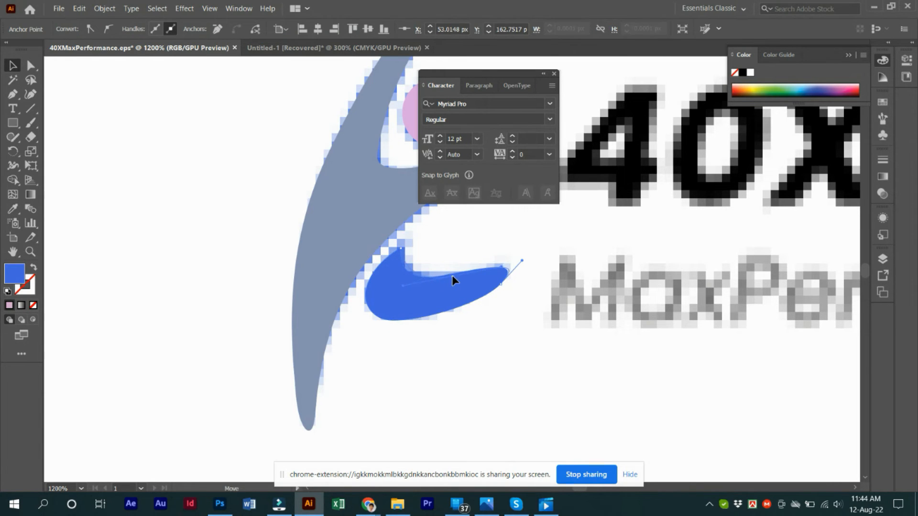
pyautogui.click(524, 263)
# - Fine-tune the anchor point and curve handle at the lower-leg piece's pointed tip
pyautogui.scroll(3, 502, 276)
pyautogui.click(501, 279)
pyautogui.click(500, 296)
pyautogui.click(553, 233)
pyautogui.moveTo(472, 284); pyautogui.dragTo(509, 308)
pyautogui.hotkey('ctrl', 'z')
pyautogui.click(501, 297)
pyautogui.moveTo(548, 227); pyautogui.dragTo(551, 228)
# - Adjust the anchor and curve handles along the lower-leg piece's upper edge to follow the pixelated outline
pyautogui.moveTo(369, 274); pyautogui.dragTo(375, 268)
pyautogui.moveTo(218, 311); pyautogui.dragTo(230, 295)
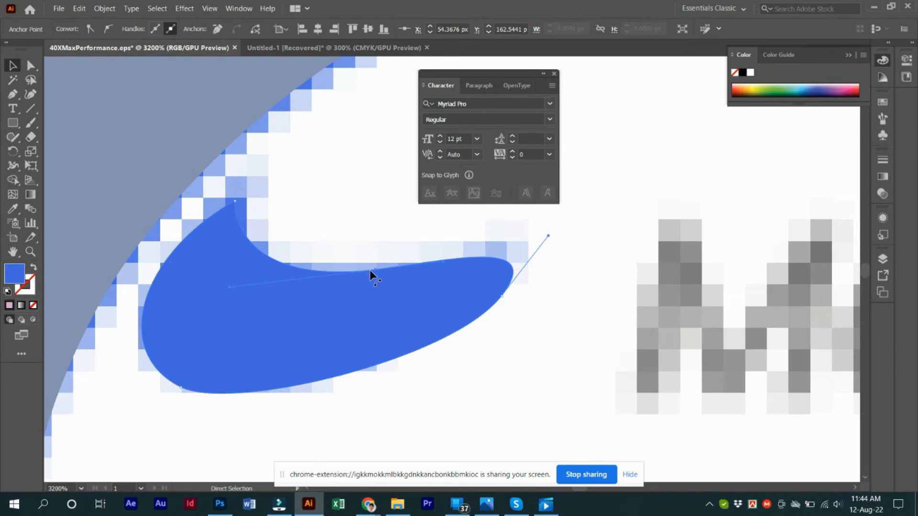
pyautogui.moveTo(378, 271); pyautogui.dragTo(277, 283)
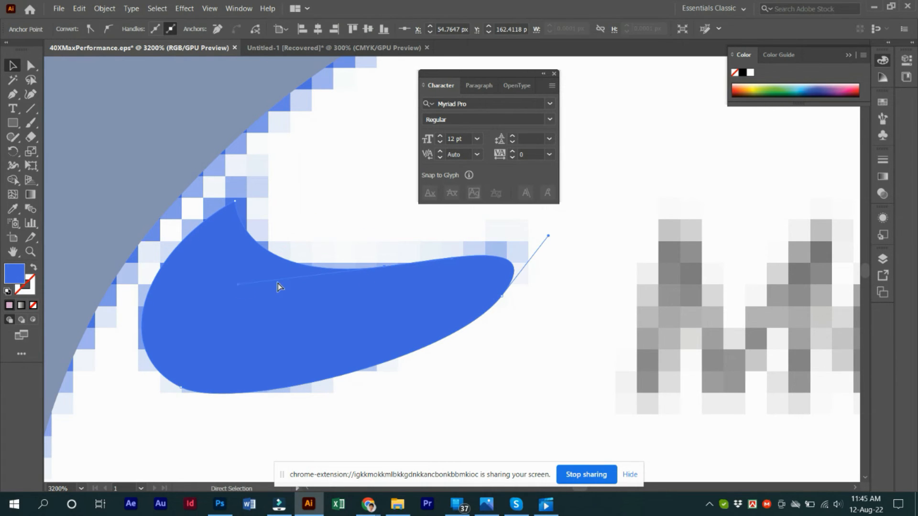
pyautogui.click(438, 255)
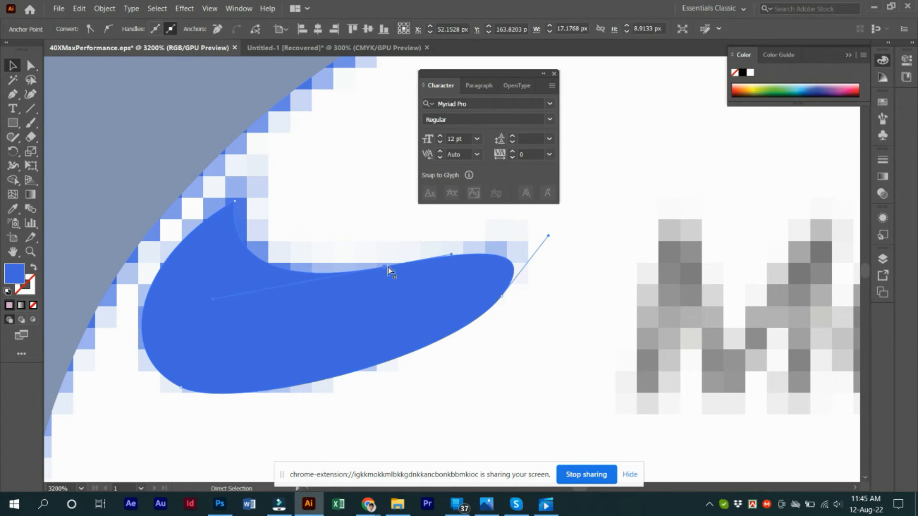
pyautogui.click(452, 257)
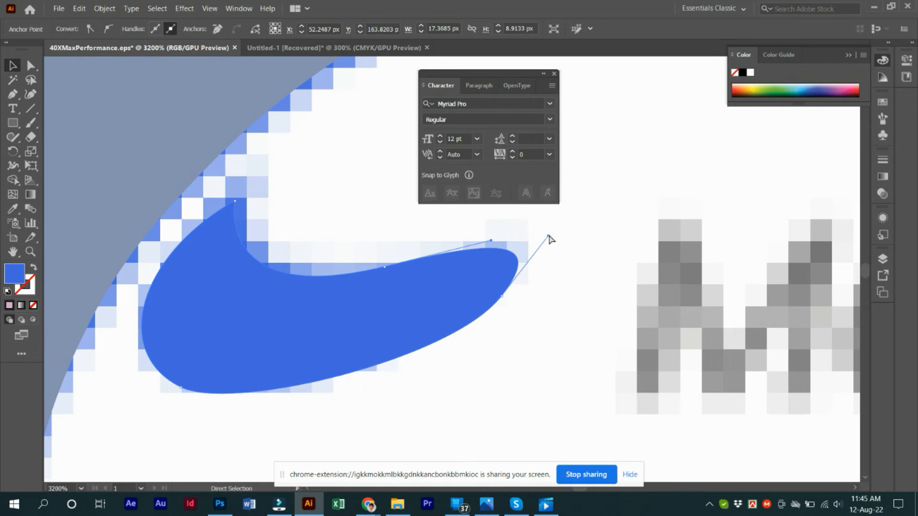
# - Rework the anchor points at the lower-leg piece's rounded tip with the Pen tool
pyautogui.press('p')
pyautogui.click(513, 261)
pyautogui.click(502, 296)
pyautogui.moveTo(514, 277); pyautogui.dragTo(503, 300)
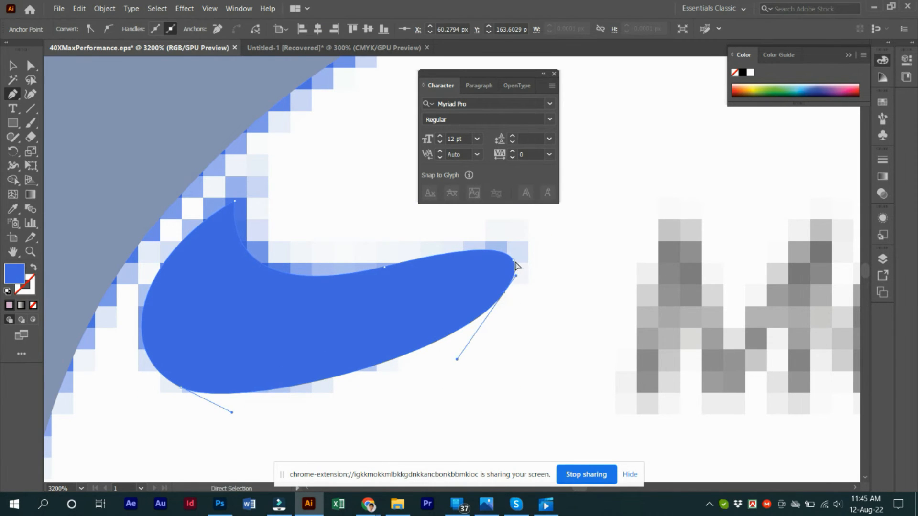
# - Fill the lower-leg piece with bright pink and move it off the original, below the figure
pyautogui.press('v')
pyautogui.moveTo(376, 301)
pyautogui.mouseDown()
pyautogui.moveTo(382, 290)
pyautogui.moveTo(395, 392)
pyautogui.moveTo(375, 283)
pyautogui.mouseUp()
pyautogui.doubleClick(18, 276)
pyautogui.click(459, 159)
pyautogui.click(594, 151)
pyautogui.scroll(-5, 564, 345)
pyautogui.moveTo(514, 339); pyautogui.dragTo(541, 387)
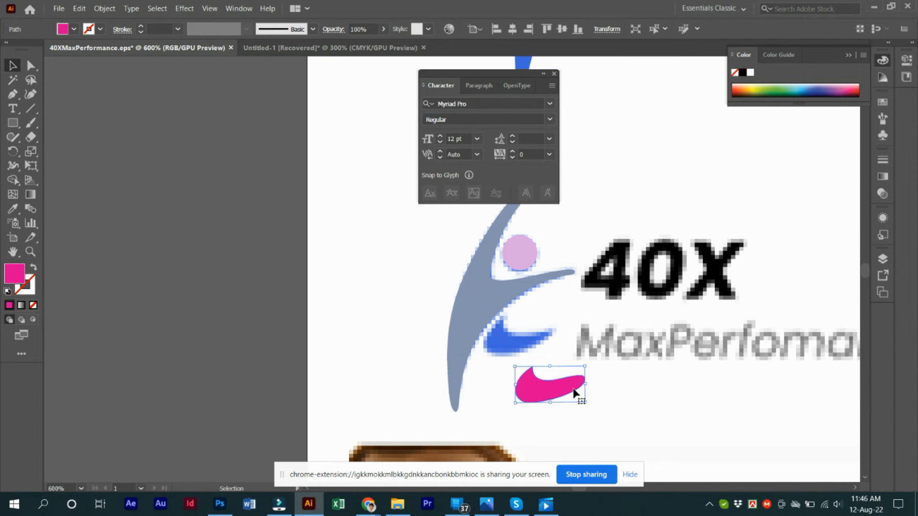
# - Redraw the lower-leg piece with the Pen tool as a closed, pink-filled shape around the pixelated lower leg
pyautogui.scroll(3, 548, 336)
pyautogui.click(363, 323)
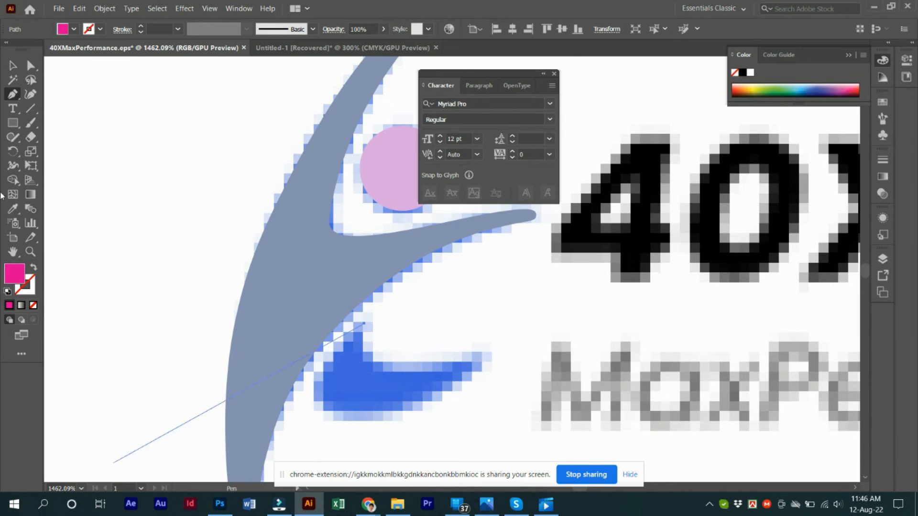
pyautogui.hotkey('shift', 'x')
pyautogui.moveTo(494, 349); pyautogui.dragTo(382, 430)
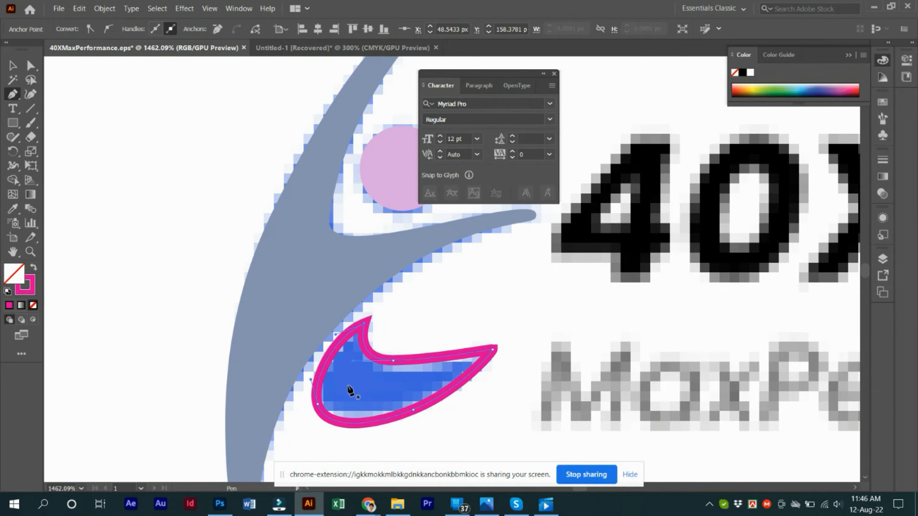
pyautogui.hotkey('shift', 'x')
pyautogui.press('v')
# - Copy the logo's blue colour code from Photoshop and apply it as the redrawn lower-leg piece's fill in Illustrator
pyautogui.doubleClick(21, 267)
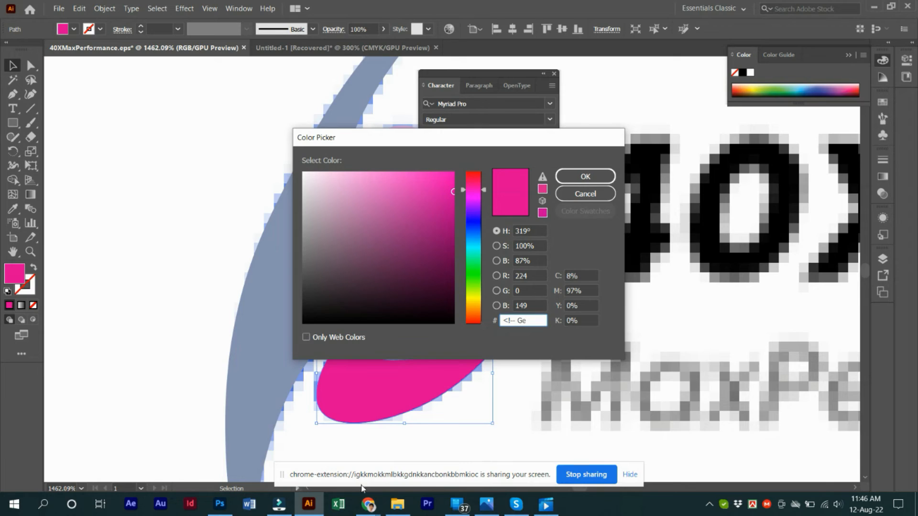
pyautogui.click(220, 504)
pyautogui.hotkey('ctrl', 'c')
pyautogui.click(308, 504)
pyautogui.hotkey('ctrl', 'v')
pyautogui.press('Return')
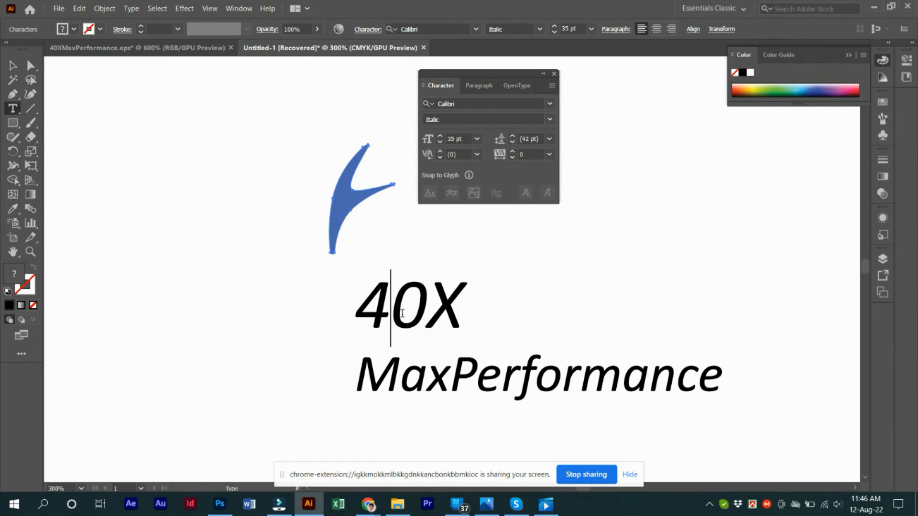
# - Add the text "40X" over the pixelated 40X in the 40XMaxPerformance.eps document
pyautogui.hotkey('ctrl', 'a')
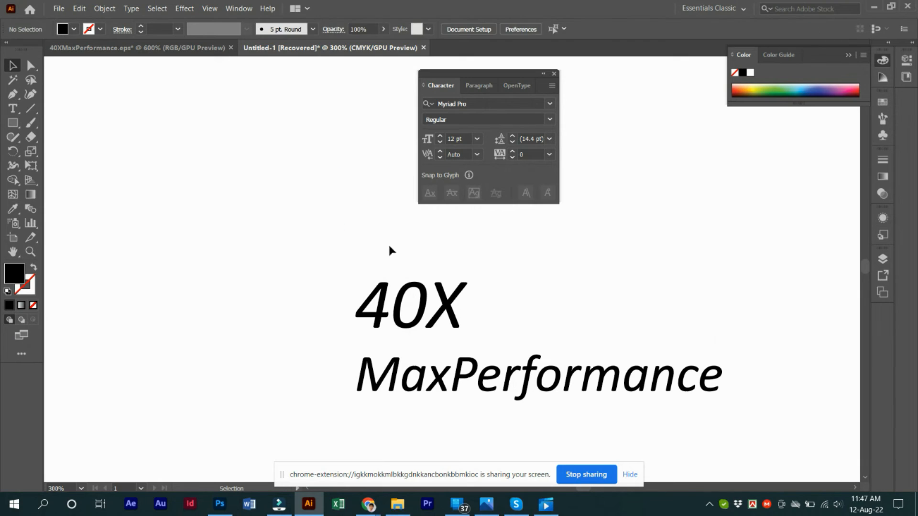
pyautogui.click(204, 49)
pyautogui.scroll(-1, 395, 287)
pyautogui.scroll(1, 397, 287)
pyautogui.scroll(-1, 210, 361)
pyautogui.scroll(2, 343, 297)
pyautogui.press('t')
pyautogui.click(344, 289)
pyautogui.write('0')
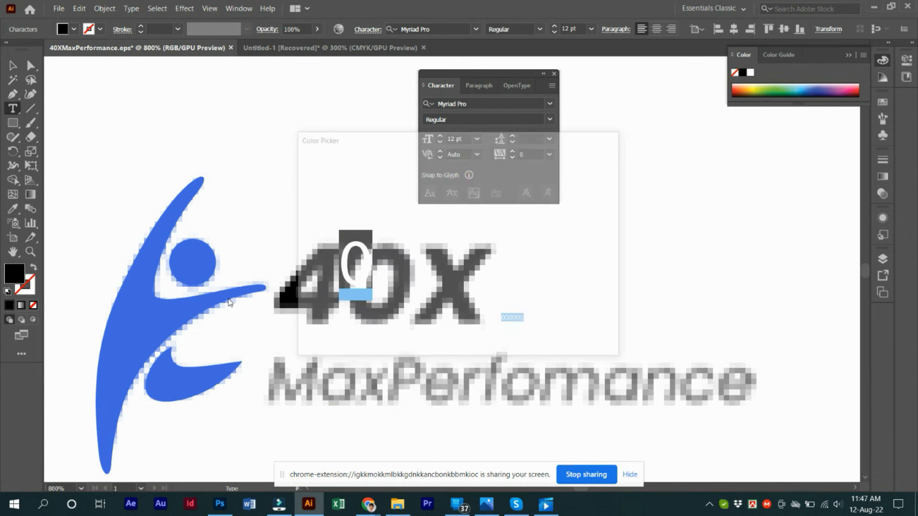
pyautogui.press('Escape')
pyautogui.hotkey('ctrl', 'a')
pyautogui.write('40X')
pyautogui.hotkey('ctrl', 'a')
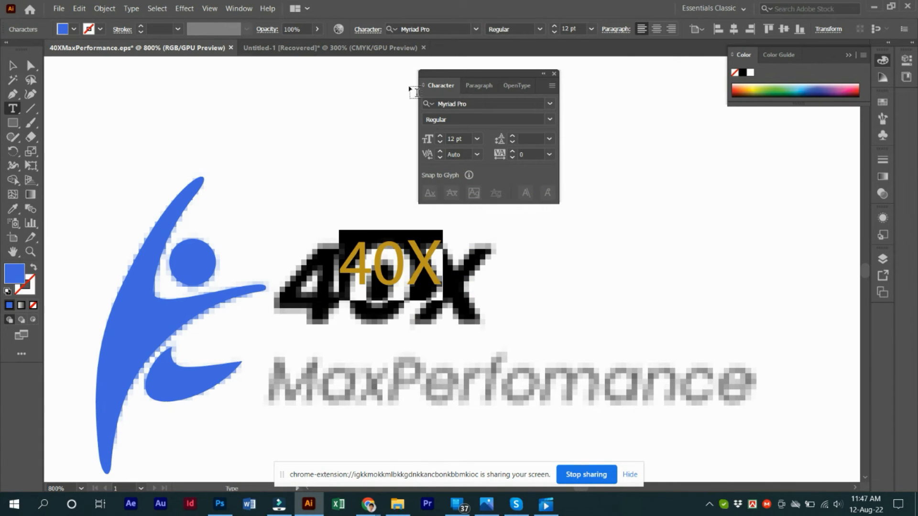
# - Enlarge the 40X text to 20 pt and move it onto the pixelated 40X
pyautogui.scroll(1, 572, 27)
pyautogui.click(571, 27)
pyautogui.scroll(2, 569, 27)
pyautogui.scroll(6, 569, 27)
pyautogui.moveTo(422, 380); pyautogui.dragTo(390, 395)
pyautogui.hotkey('ctrl', 'z')
pyautogui.moveTo(471, 353); pyautogui.dragTo(388, 381)
# - Try Calibri Bold Italic on the 40X text and move it above the pixelated 40X for comparison
pyautogui.click(438, 29)
pyautogui.write('ca')
pyautogui.click(453, 254)
pyautogui.press('Delete')
pyautogui.doubleClick(327, 381)
pyautogui.hotkey('ctrl', 'a')
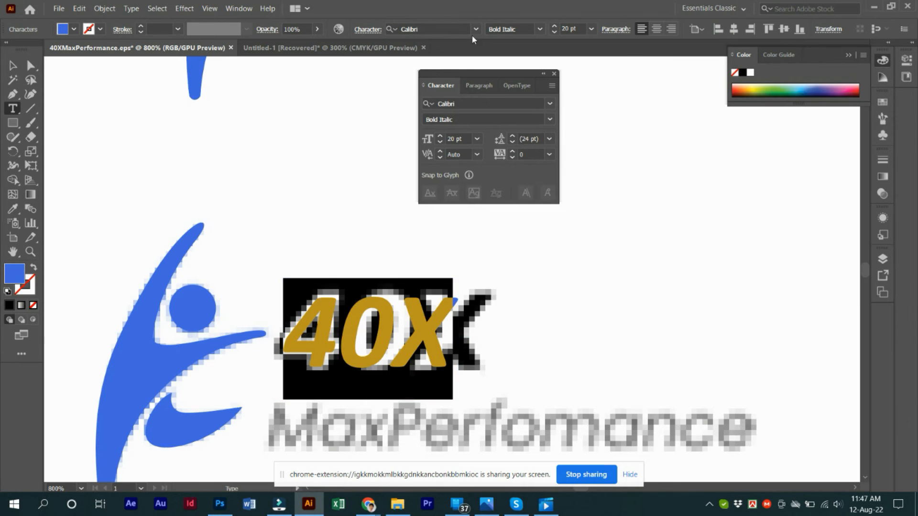
pyautogui.click(591, 29)
pyautogui.click(570, 29)
pyautogui.click(12, 66)
pyautogui.moveTo(353, 342); pyautogui.dragTo(351, 241)
# - Set the 40X text's font to Arial Bold Italic and move it back onto the pixelated 40X
pyautogui.doubleClick(330, 243)
pyautogui.hotkey('ctrl', 'a')
pyautogui.click(437, 28)
pyautogui.write('A')
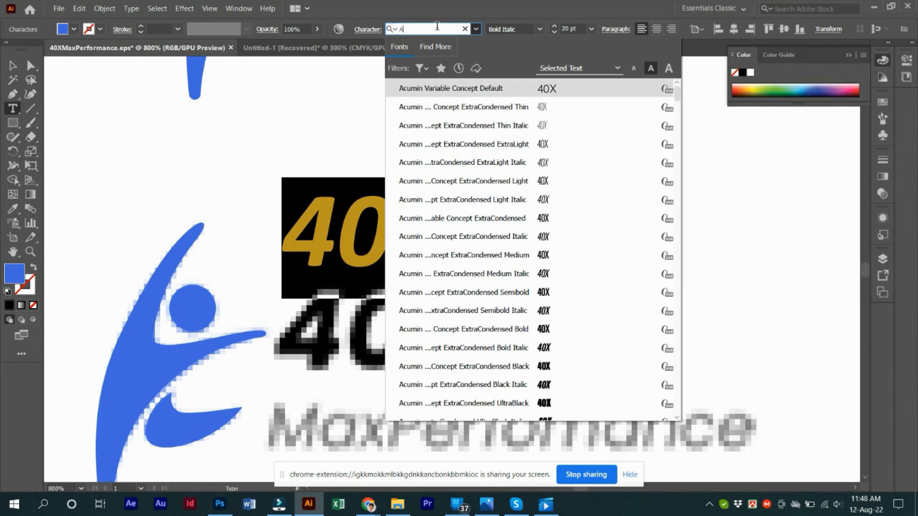
pyautogui.write('rial')
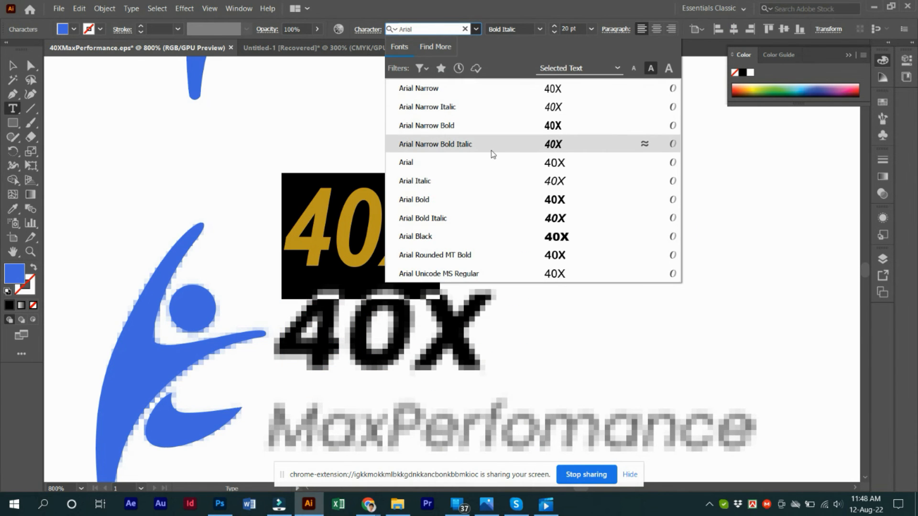
pyautogui.click(498, 212)
pyautogui.click(356, 288)
pyautogui.click(13, 66)
pyautogui.moveTo(328, 228); pyautogui.dragTo(321, 332)
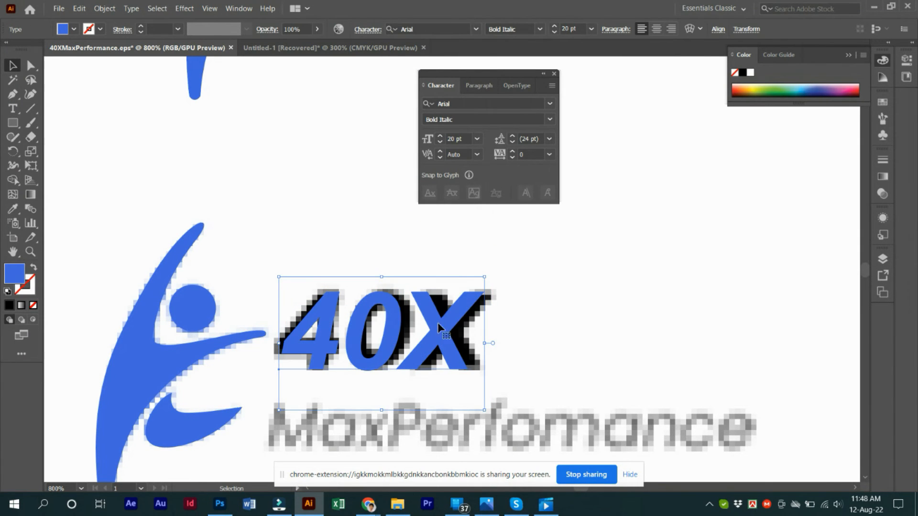
pyautogui.click(356, 32)
pyautogui.click(372, 85)
pyautogui.click(300, 85)
pyautogui.click(300, 85)
pyautogui.click(421, 342)
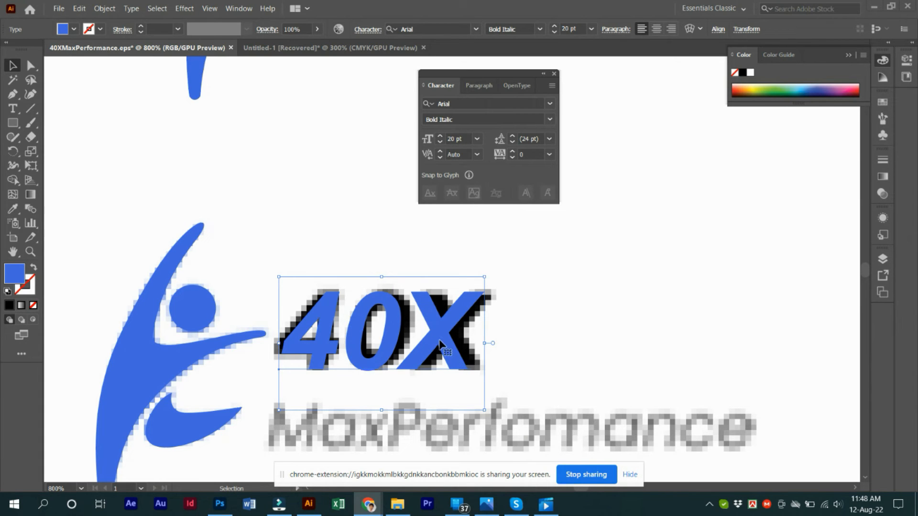
# - Try other fonts on the 40X text, running through the font list from Britannic Bold to Castellar
pyautogui.moveTo(367, 340)
pyautogui.mouseDown()
pyautogui.moveTo(359, 373)
pyautogui.moveTo(355, 326)
pyautogui.mouseUp()
pyautogui.doubleClick(355, 326)
pyautogui.hotkey('ctrl', 'a')
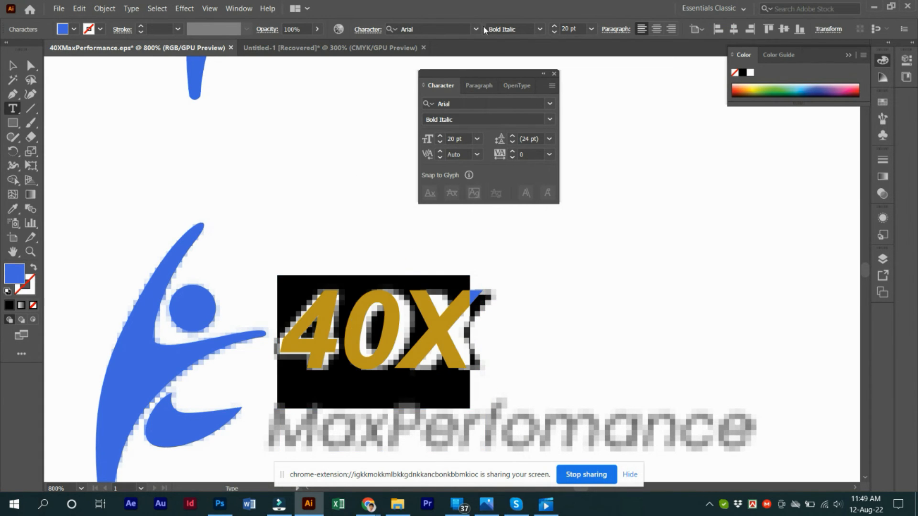
pyautogui.scroll(-20, 447, 31)
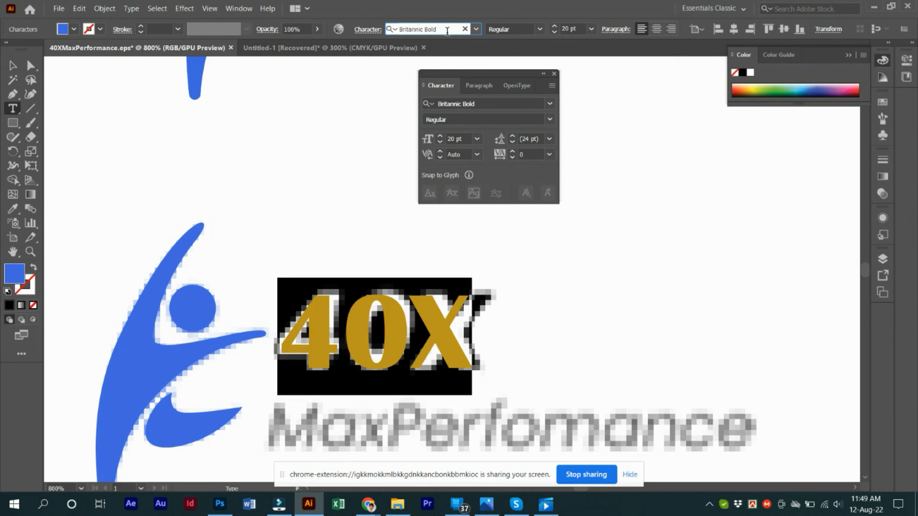
pyautogui.scroll(-8, 447, 31)
pyautogui.click(13, 65)
pyautogui.click(329, 149)
pyautogui.press('t')
pyautogui.click(329, 148)
pyautogui.doubleClick(13, 66)
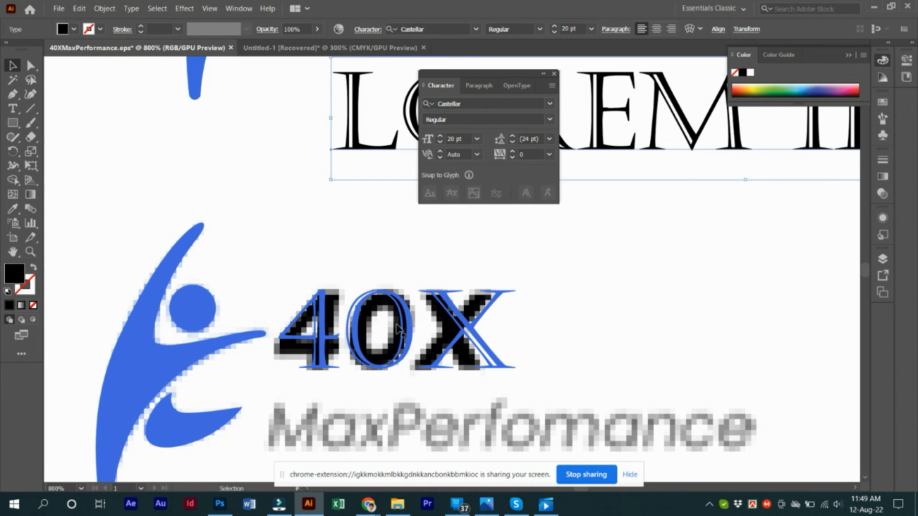
# - Try Myriad Variable Concept on the 40X text in the Black SemiExtended Italic and Bold Italic styles
pyautogui.click(441, 29)
pyautogui.write('my')
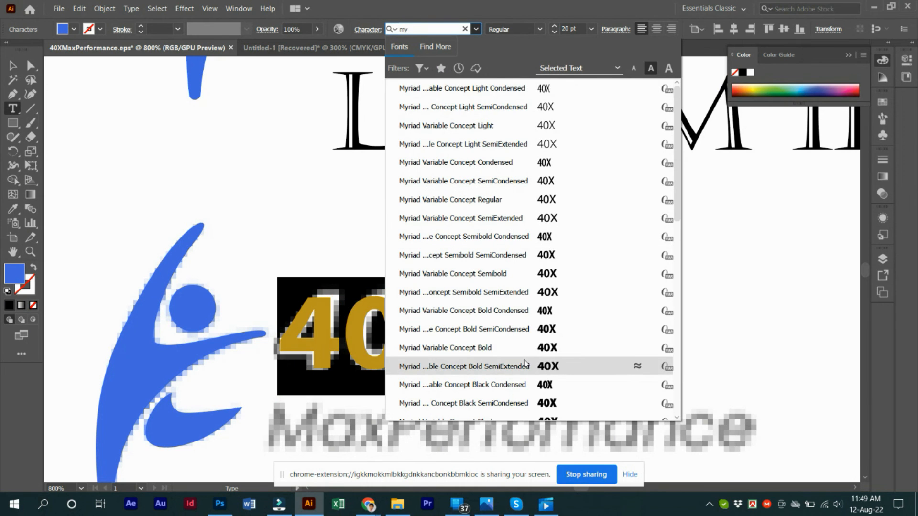
pyautogui.scroll(-9, 440, 211)
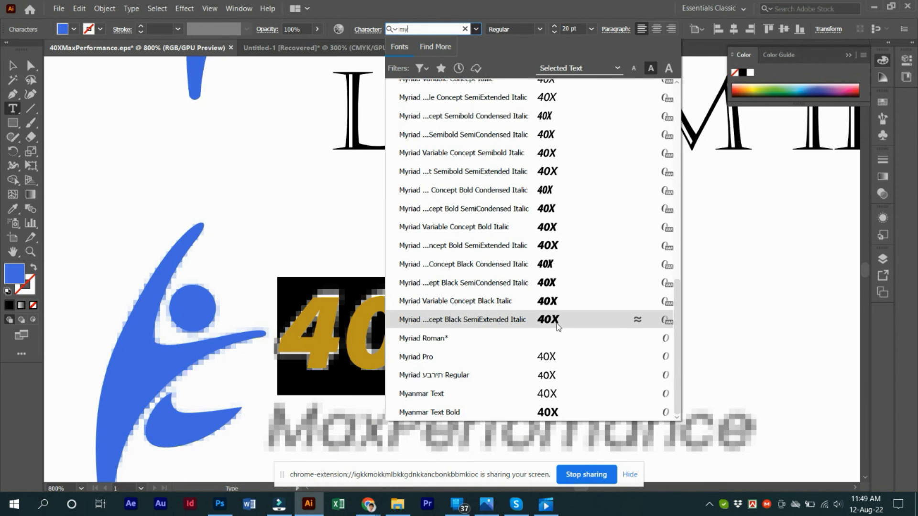
pyautogui.click(545, 319)
pyautogui.click(584, 29)
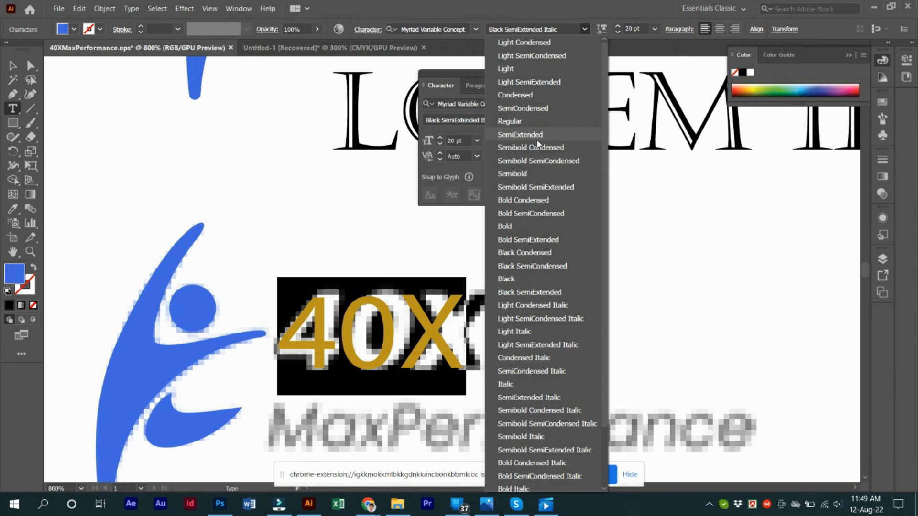
pyautogui.scroll(-2, 530, 383)
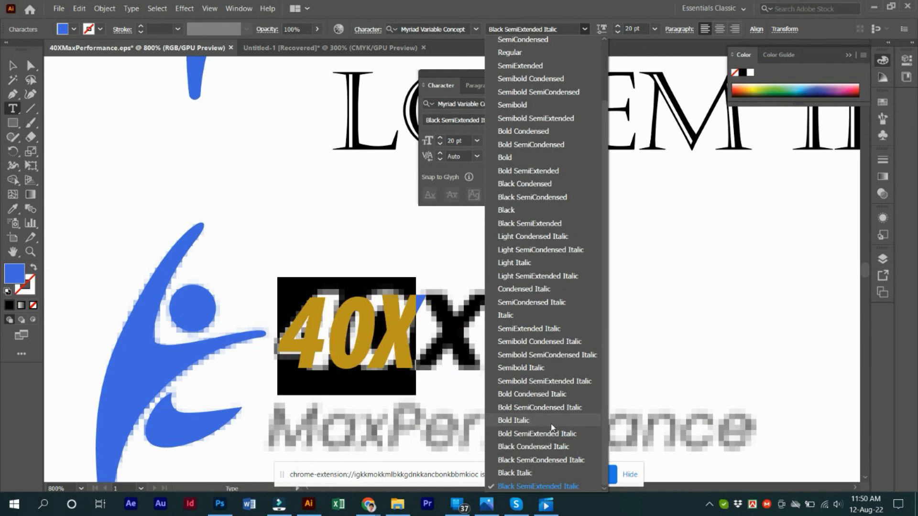
pyautogui.click(514, 423)
# - Set the 40X text's style to Black Italic and nudge it to line up with the pixelated 40X
pyautogui.press('Escape')
pyautogui.moveTo(367, 340)
pyautogui.mouseDown()
pyautogui.moveTo(415, 376)
pyautogui.moveTo(478, 365)
pyautogui.moveTo(406, 359)
pyautogui.moveTo(373, 336)
pyautogui.mouseUp()
pyautogui.click(584, 29)
pyautogui.click(562, 472)
pyautogui.moveTo(435, 336); pyautogui.dragTo(432, 340)
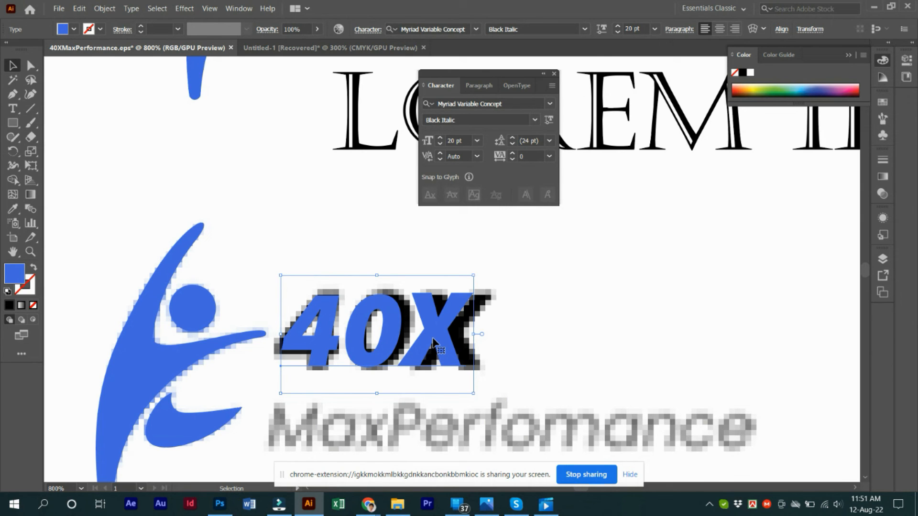
# - Change the font of the whole 40X text to Arial Bold Italic
pyautogui.doubleClick(433, 342)
pyautogui.hotkey('ctrl', 'a')
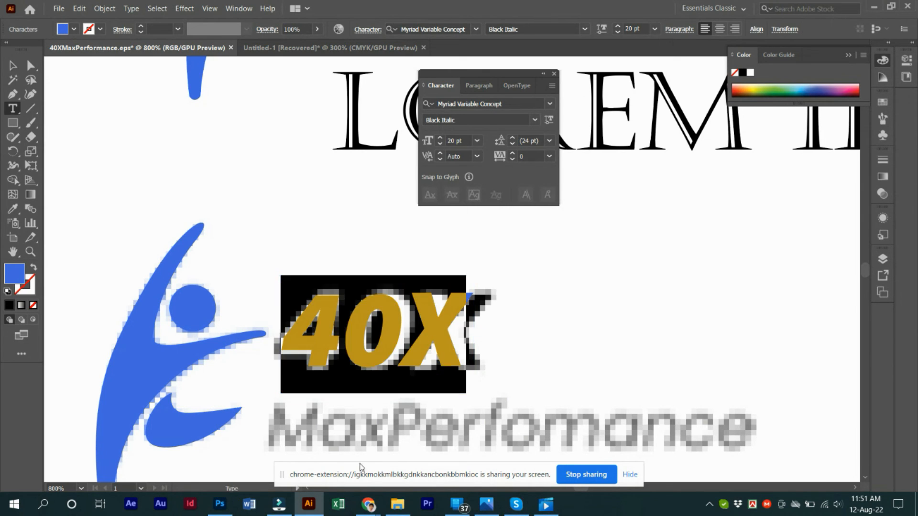
pyautogui.click(369, 504)
pyautogui.click(338, 6)
pyautogui.click(308, 505)
pyautogui.click(454, 30)
pyautogui.write('arial')
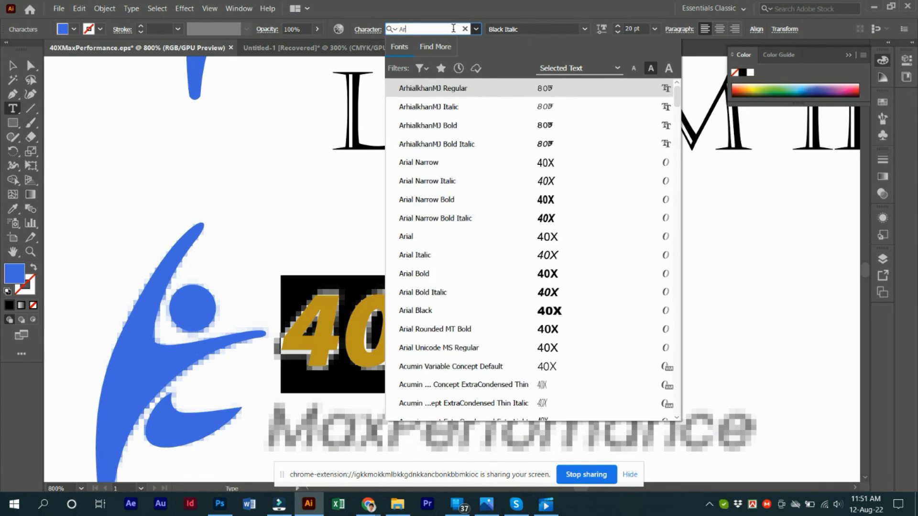
pyautogui.click(433, 219)
pyautogui.doubleClick(386, 337)
# - Preview the fonts matching "cal" on the 40X text and reapply Arial Bold Italic
pyautogui.click(431, 29)
pyautogui.write('cal')
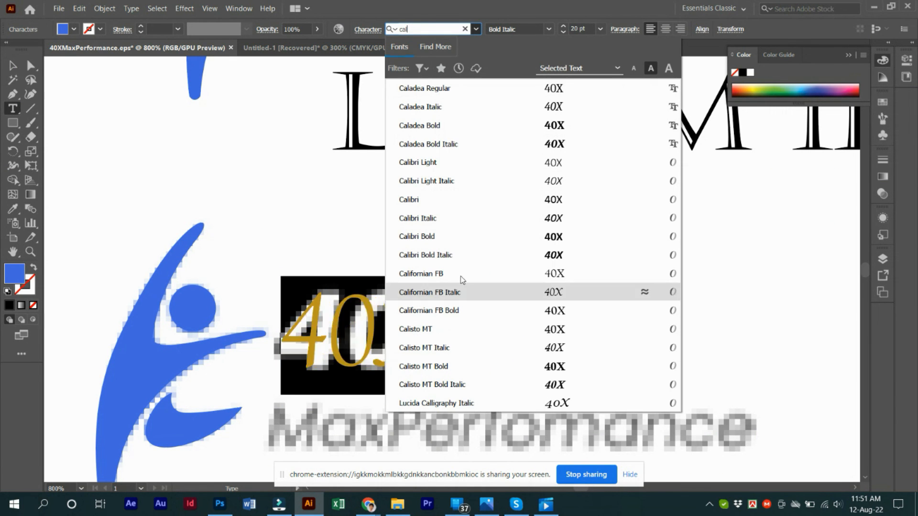
pyautogui.click(415, 29)
pyautogui.write('a')
pyautogui.press('BackSpace')
pyautogui.press('BackSpace')
pyautogui.press('BackSpace')
pyautogui.press('BackSpace')
pyautogui.write('arial')
pyautogui.click(430, 218)
pyautogui.click(341, 351)
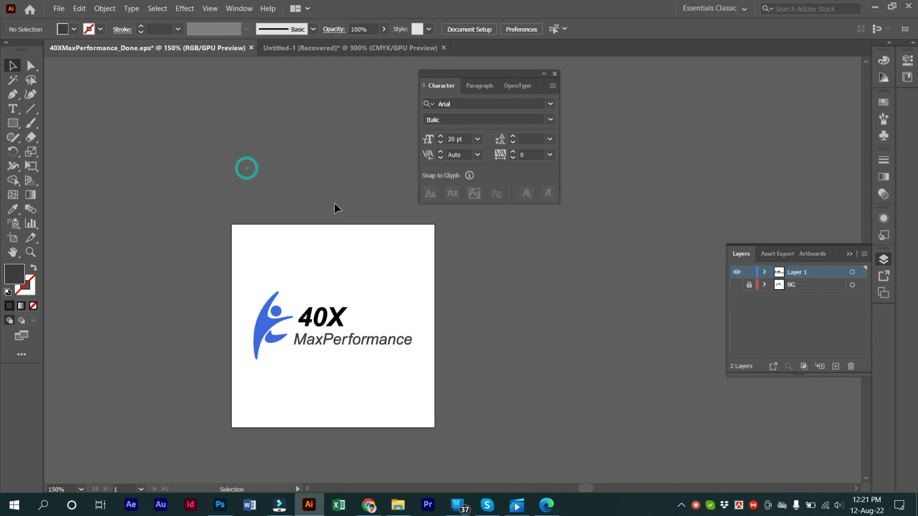
# - Show the hidden BG layer and view the original image together with the finished vector logo
pyautogui.moveTo(367, 282); pyautogui.dragTo(392, 209)
pyautogui.click(283, 214)
pyautogui.click(731, 255)
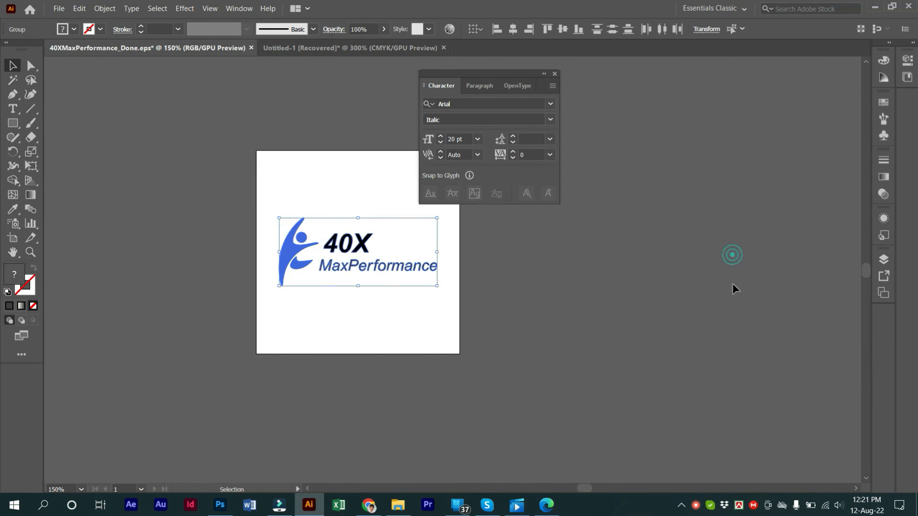
pyautogui.click(881, 263)
pyautogui.click(737, 286)
pyautogui.click(304, 90)
pyautogui.moveTo(325, 164); pyautogui.dragTo(301, 270)
pyautogui.scroll(-1, 301, 270)
pyautogui.moveTo(332, 318); pyautogui.dragTo(339, 320)
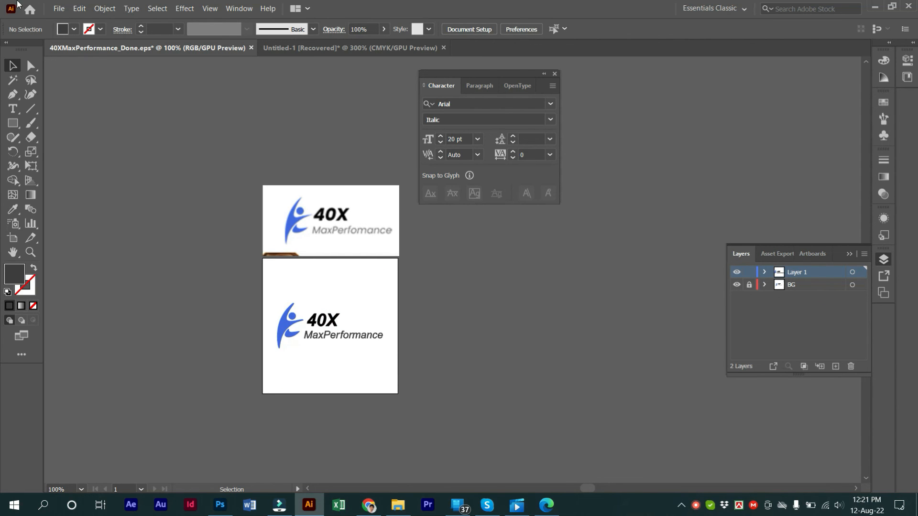
pyautogui.click(59, 8)
pyautogui.click(101, 110)
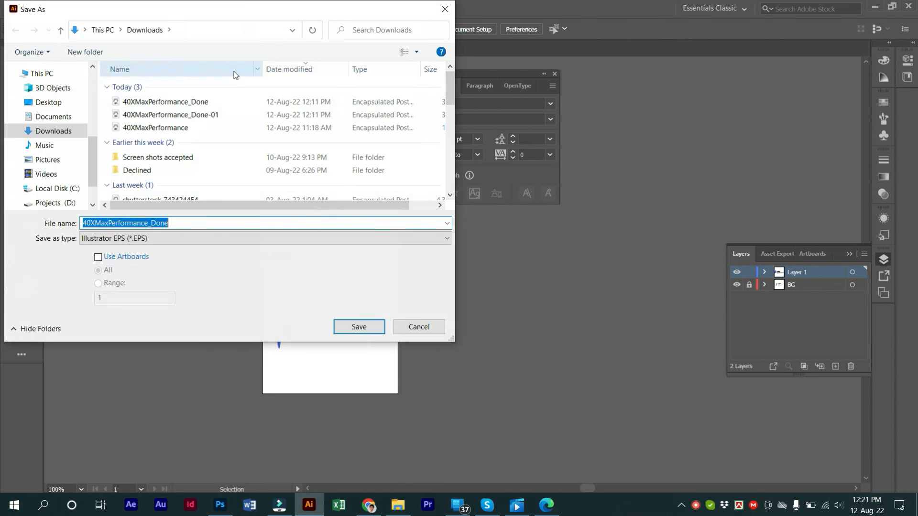
pyautogui.click(205, 116)
pyautogui.click(116, 257)
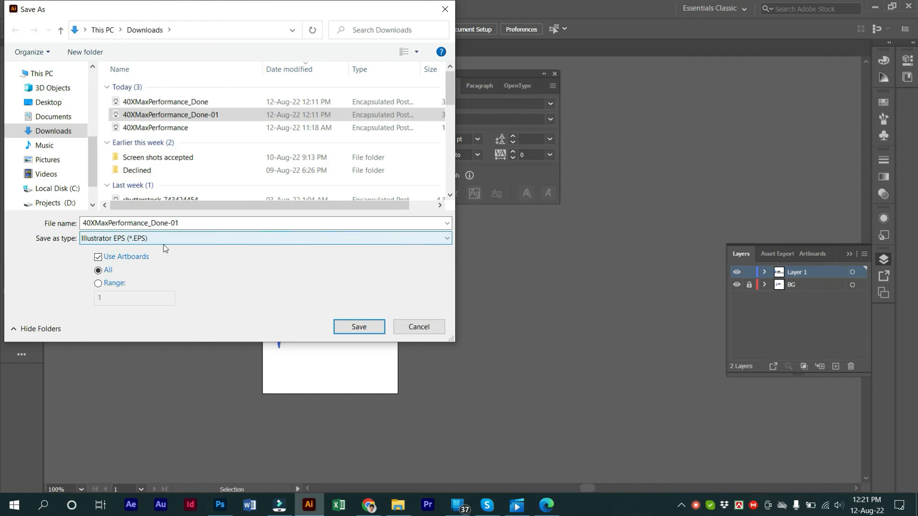
pyautogui.click(419, 326)
# - Save the finished logo document 40XMaxPerformance_Done.eps
pyautogui.click(59, 8)
pyautogui.click(127, 98)
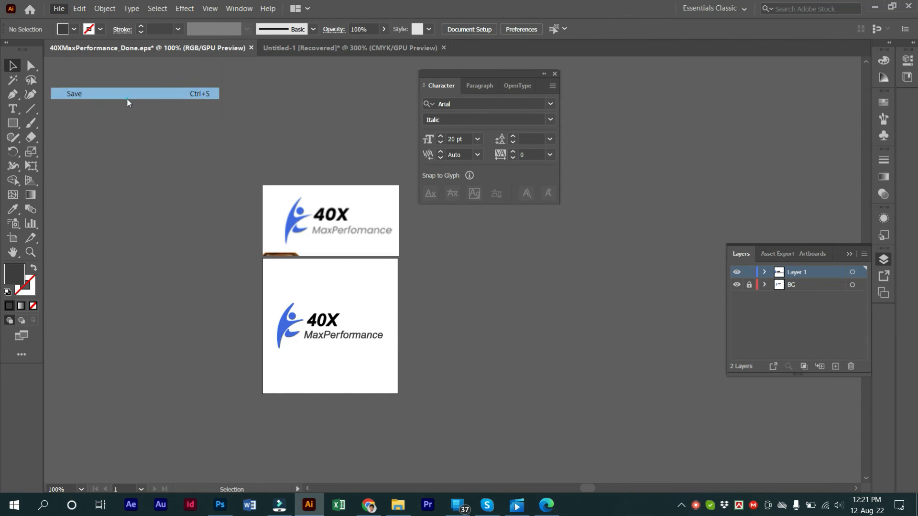
pyautogui.click(625, 285)
pyautogui.click(59, 8)
pyautogui.click(101, 111)
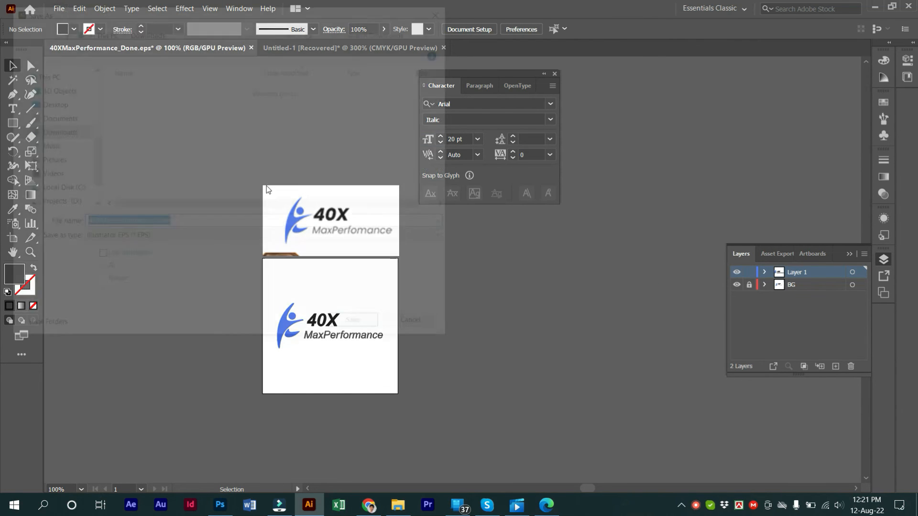
pyautogui.click(159, 238)
pyautogui.click(138, 285)
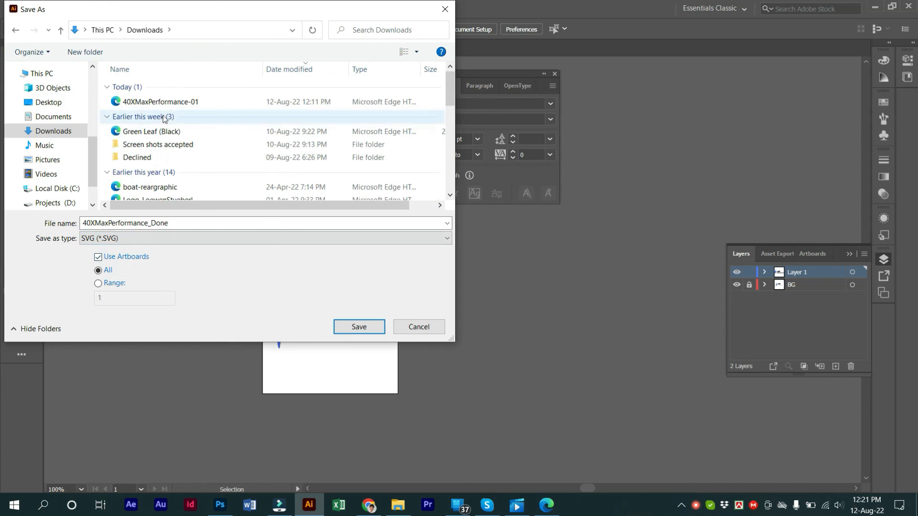
pyautogui.click(421, 328)
# - Start an export of 40XMaxPerformance_Done to the Downloads folder with PNG as the file format
pyautogui.click(59, 8)
pyautogui.click(249, 216)
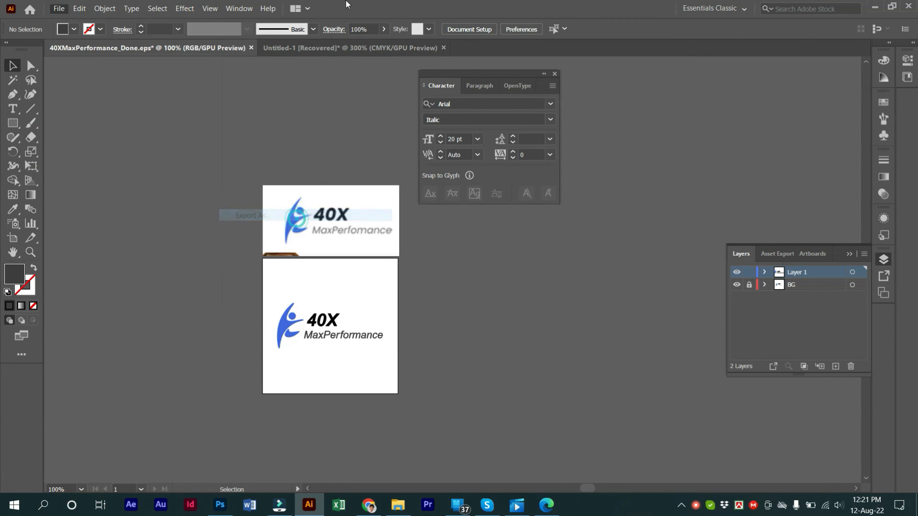
pyautogui.click(127, 238)
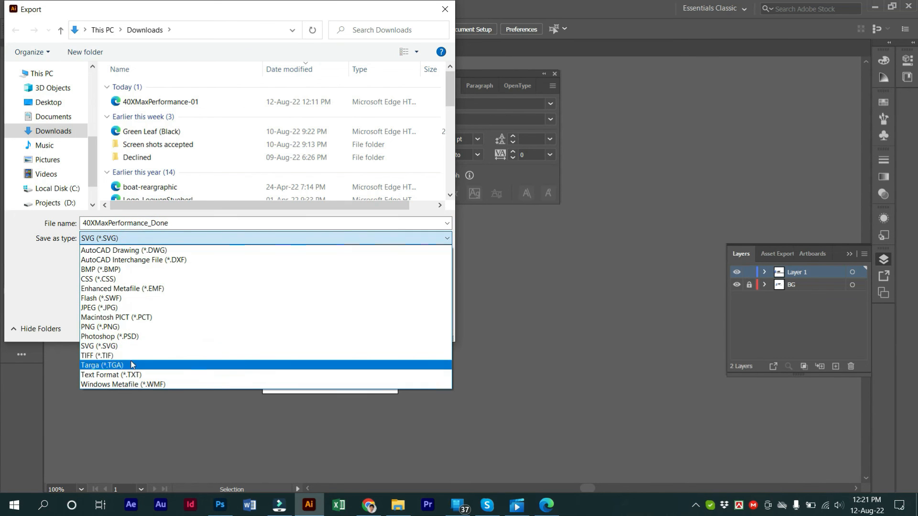
pyautogui.click(147, 328)
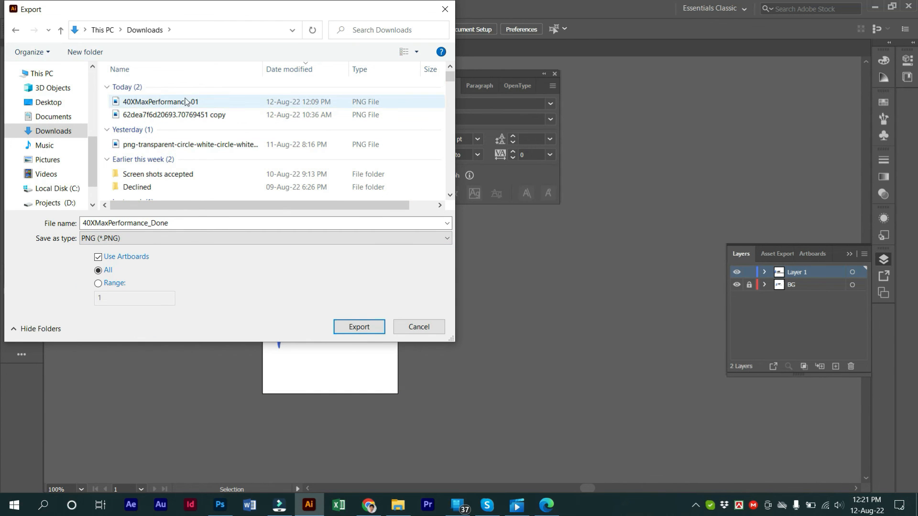
# - Switch to File Explorer and open the 40XMaxPerformance-01 PNG from Downloads to inspect the exported logo
pyautogui.click(398, 504)
pyautogui.click(211, 108)
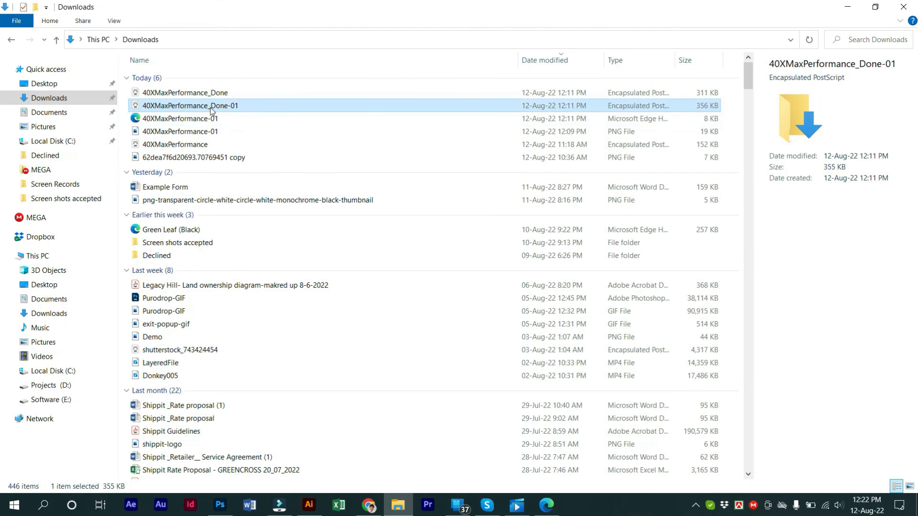
pyautogui.click(194, 136)
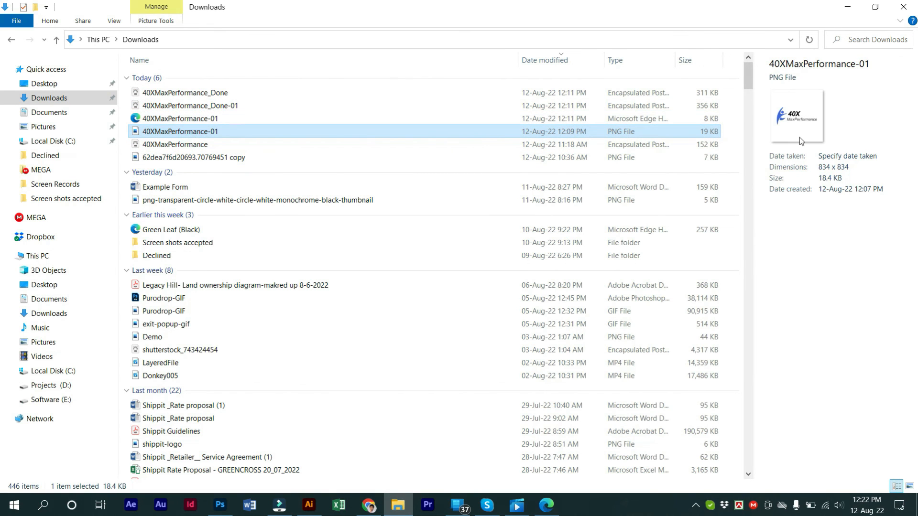
pyautogui.doubleClick(256, 132)
pyautogui.moveTo(634, 6); pyautogui.dragTo(447, 174)
pyautogui.click(651, 186)
pyautogui.hotkey('alt', 'Tab')
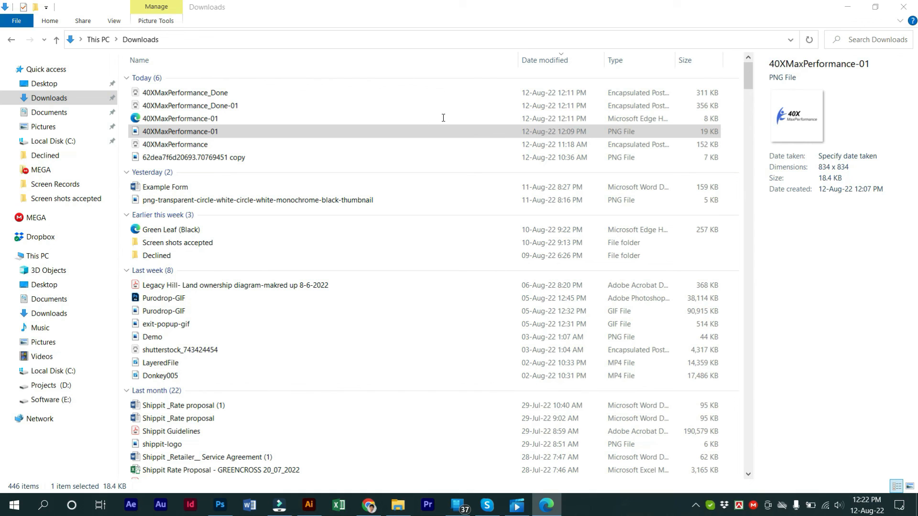
pyautogui.click(279, 506)
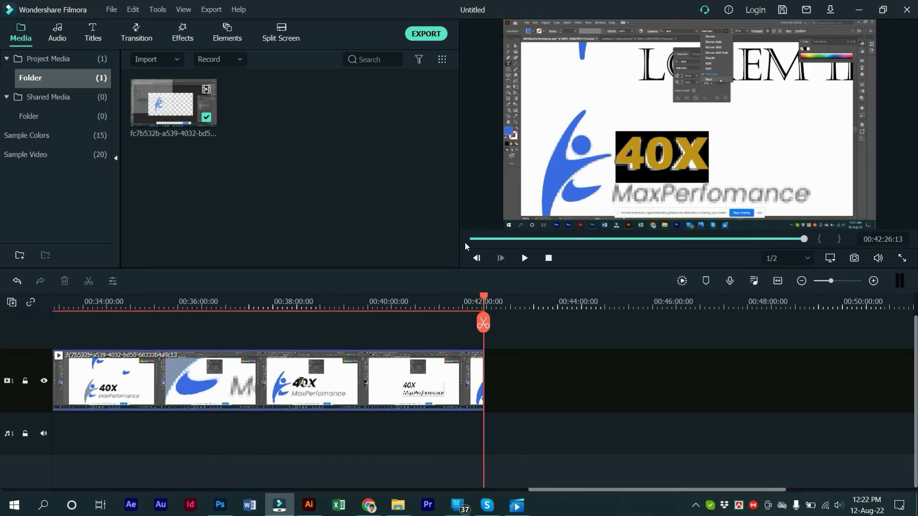